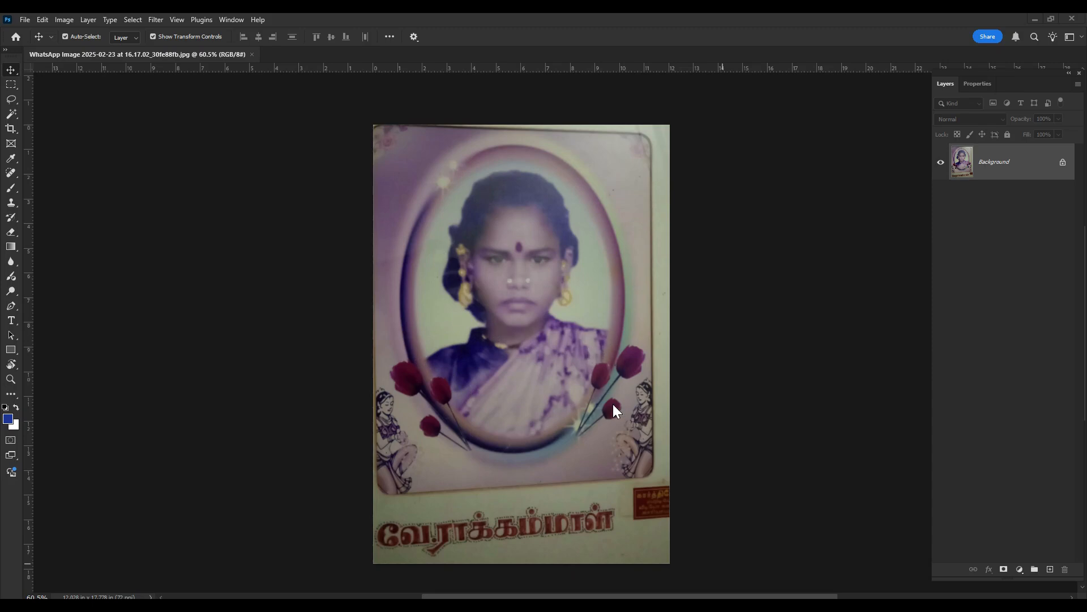
# - Perspective-crop the photo to the four corners of the printed portrait frame, cutting off the caption strip and outer margins
pyautogui.press('c')
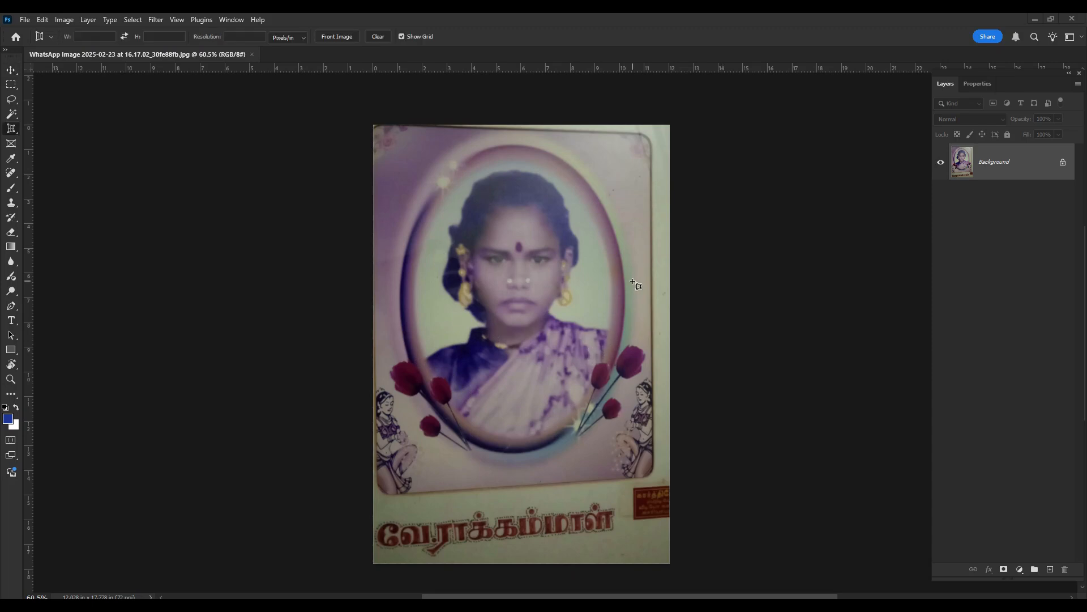
pyautogui.press('v')
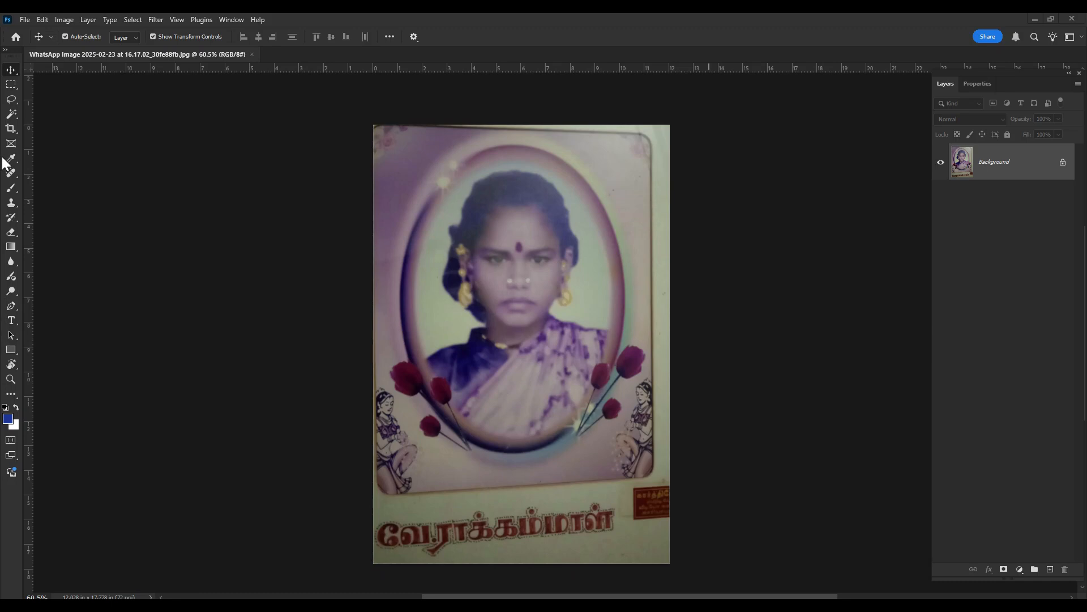
pyautogui.click(12, 130)
pyautogui.rightClick(12, 130)
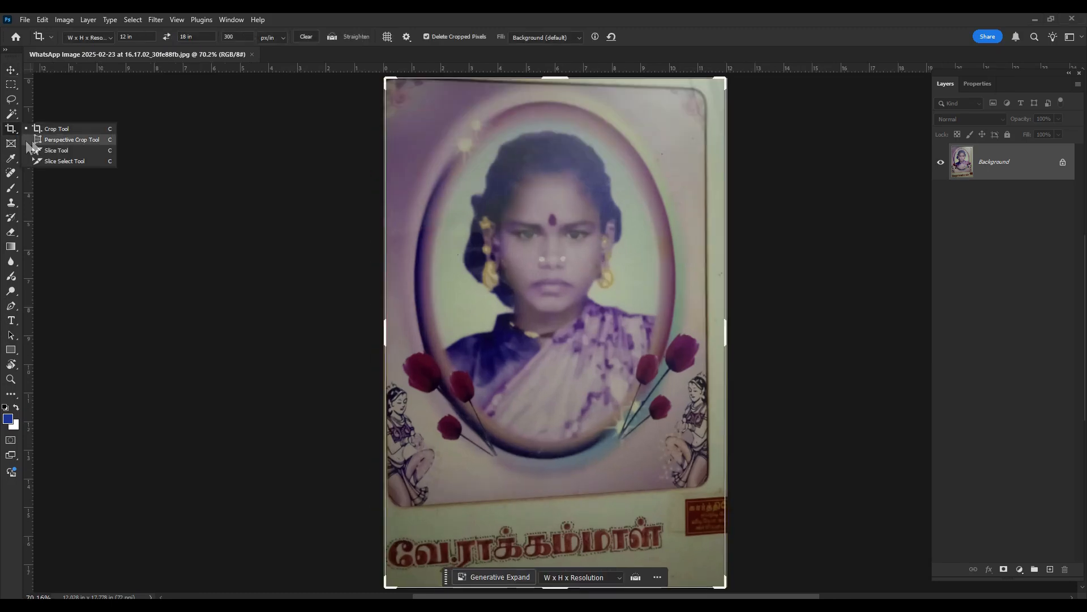
pyautogui.click(78, 141)
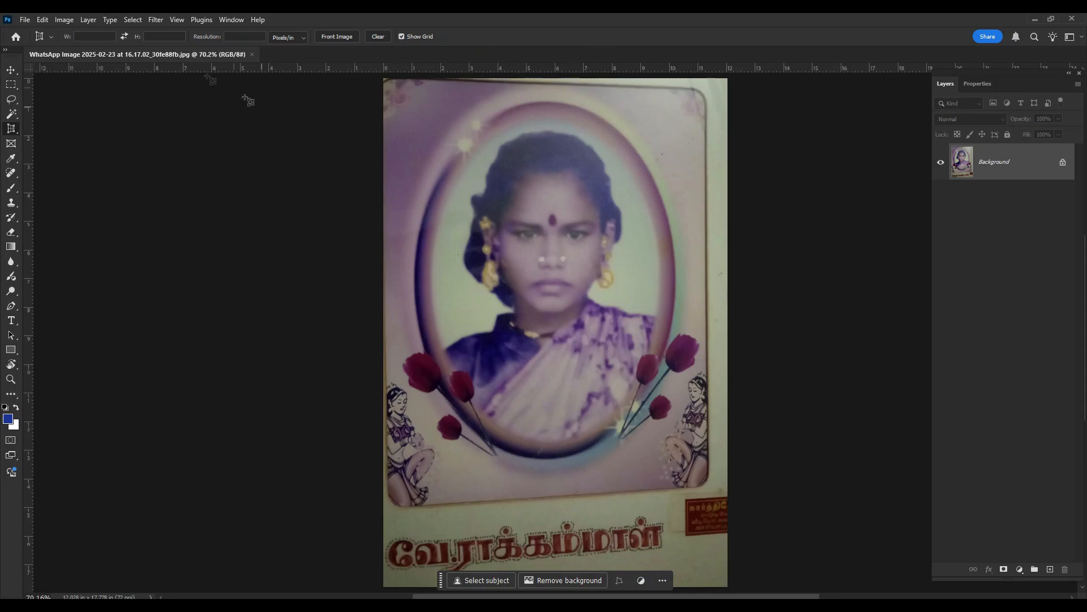
pyautogui.scroll(1, 375, 114)
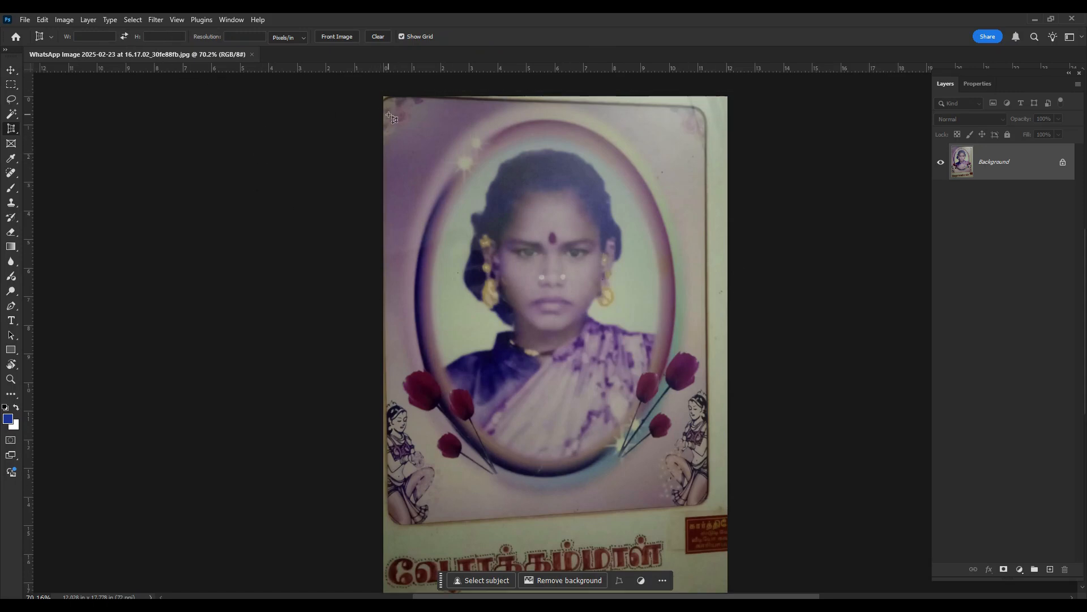
pyautogui.click(384, 98)
pyautogui.click(704, 109)
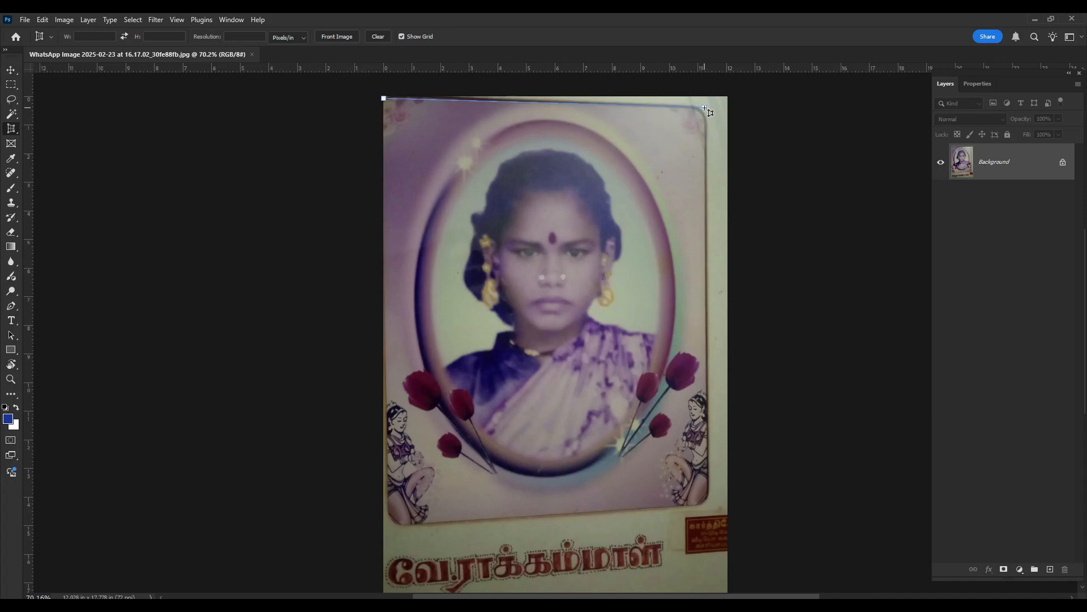
pyautogui.click(705, 506)
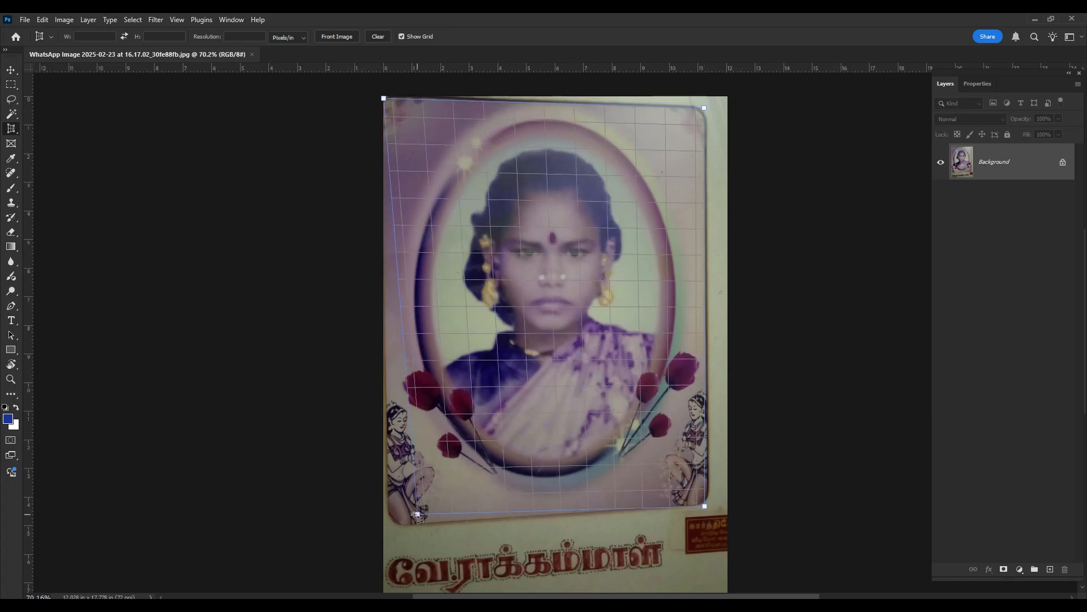
pyautogui.click(390, 522)
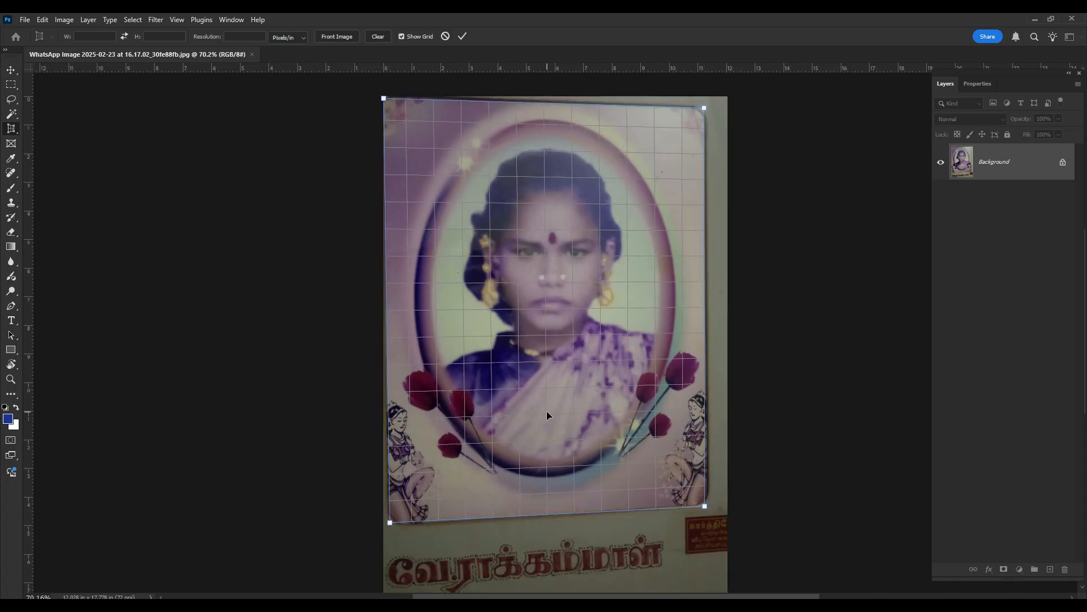
pyautogui.press('Return')
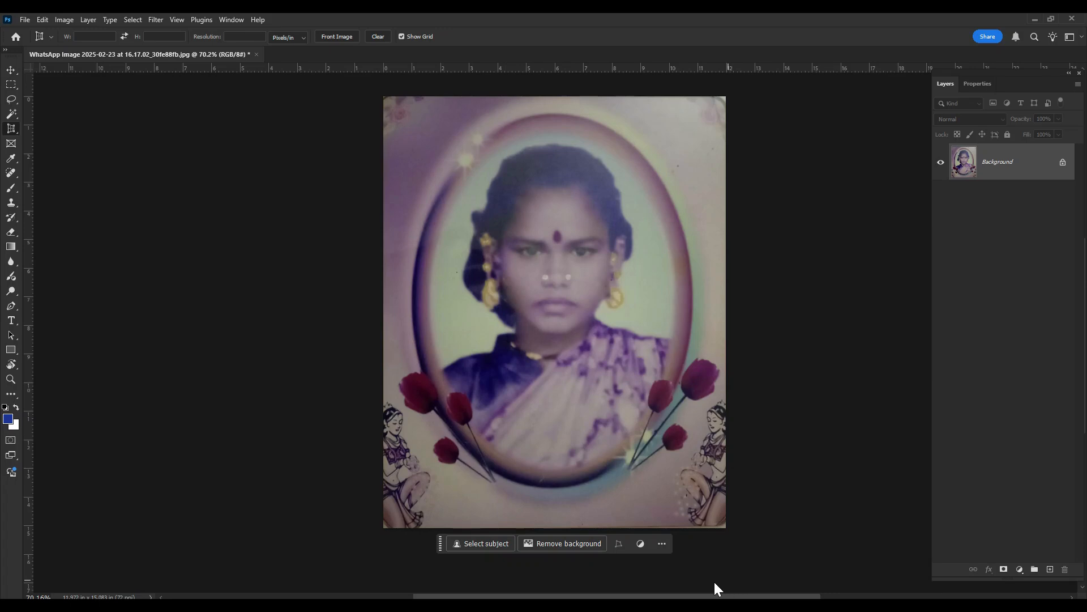
# - Duplicate the Background layer and hide the original
pyautogui.press('v')
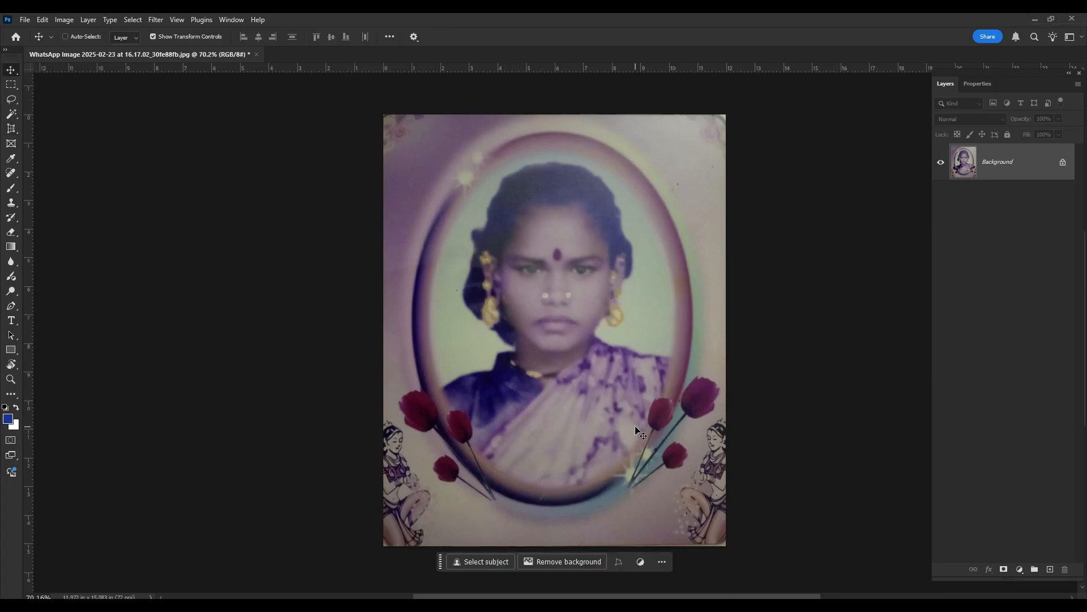
pyautogui.hotkey('ctrl', 'j')
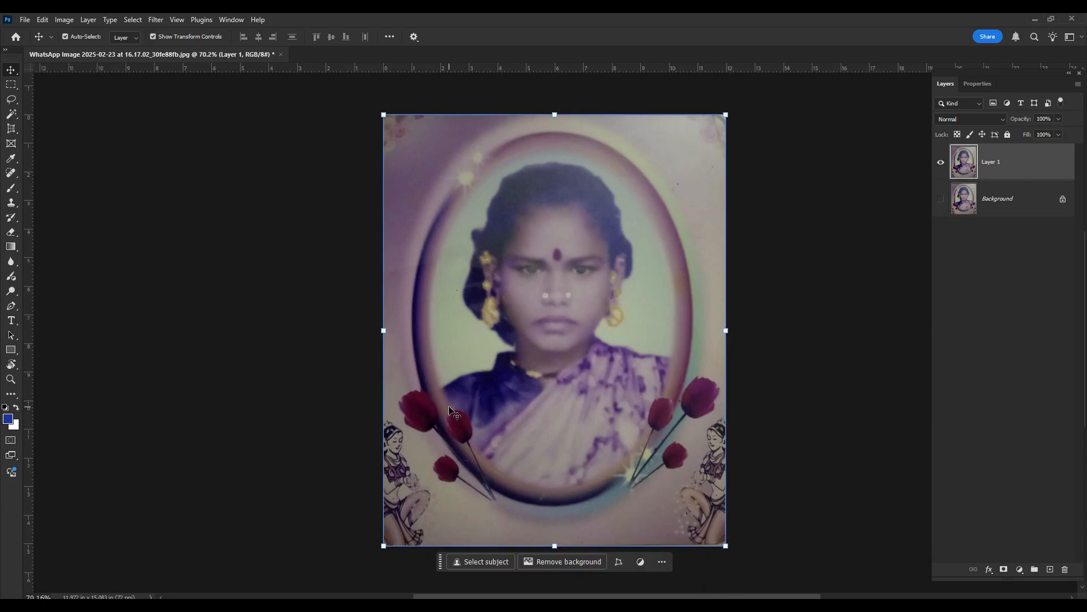
# - Begin a Pen tool path along the woman's blue blouse shoulder and collar up to her neck
pyautogui.moveTo(435, 378); pyautogui.dragTo(495, 431)
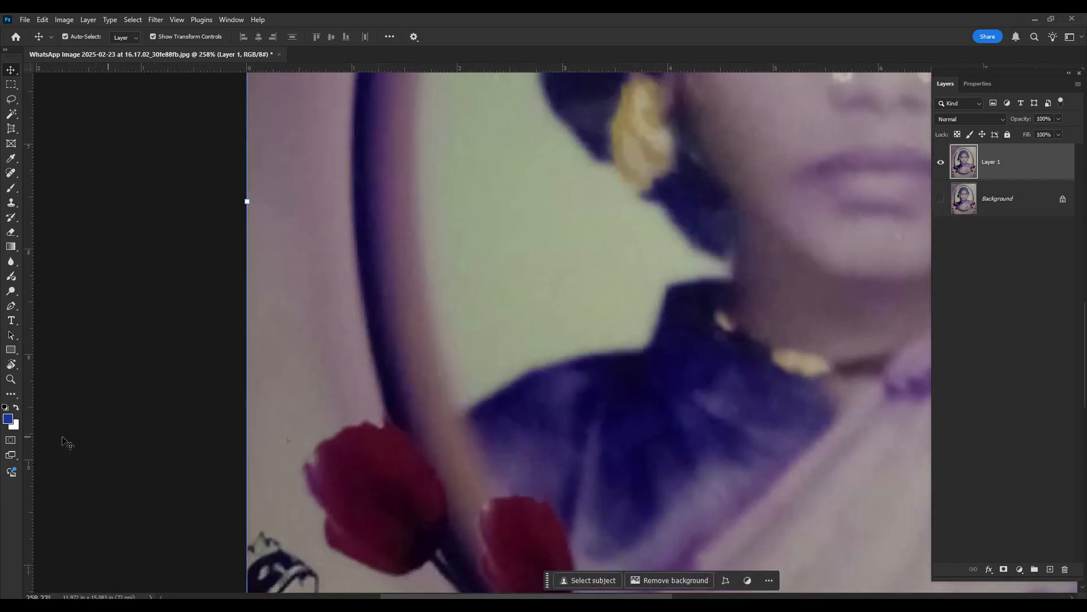
pyautogui.click(16, 305)
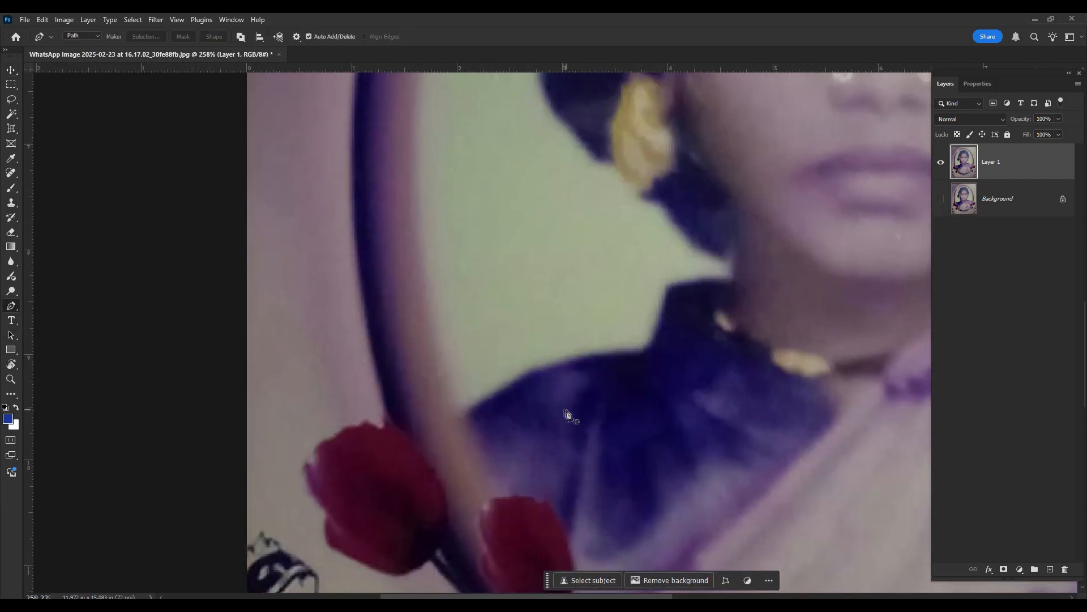
pyautogui.click(465, 416)
pyautogui.moveTo(529, 379); pyautogui.dragTo(545, 368)
pyautogui.moveTo(634, 354); pyautogui.dragTo(643, 353)
pyautogui.moveTo(656, 327); pyautogui.dragTo(562, 477)
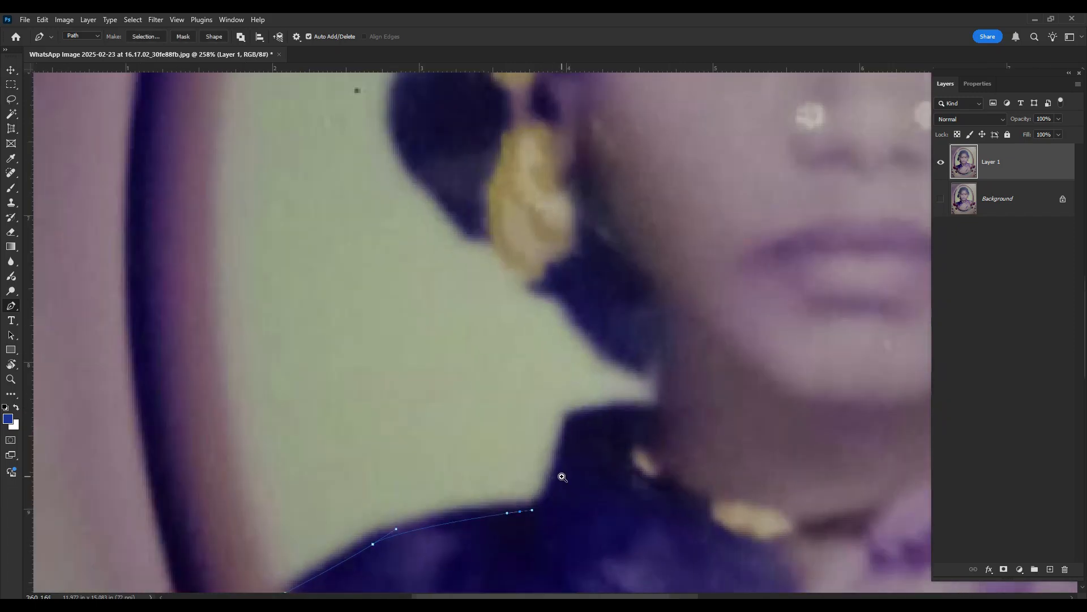
pyautogui.click(567, 412)
pyautogui.click(656, 406)
# - Continue the path around the outline of the woman's hair, from below the earring over the crown to the other side
pyautogui.click(597, 344)
pyautogui.moveTo(415, 163)
pyautogui.mouseDown()
pyautogui.moveTo(407, 149)
pyautogui.moveTo(445, 444)
pyautogui.mouseUp()
pyautogui.moveTo(521, 249); pyautogui.dragTo(529, 213)
pyautogui.moveTo(604, 138); pyautogui.dragTo(645, 131)
pyautogui.moveTo(837, 152); pyautogui.dragTo(850, 160)
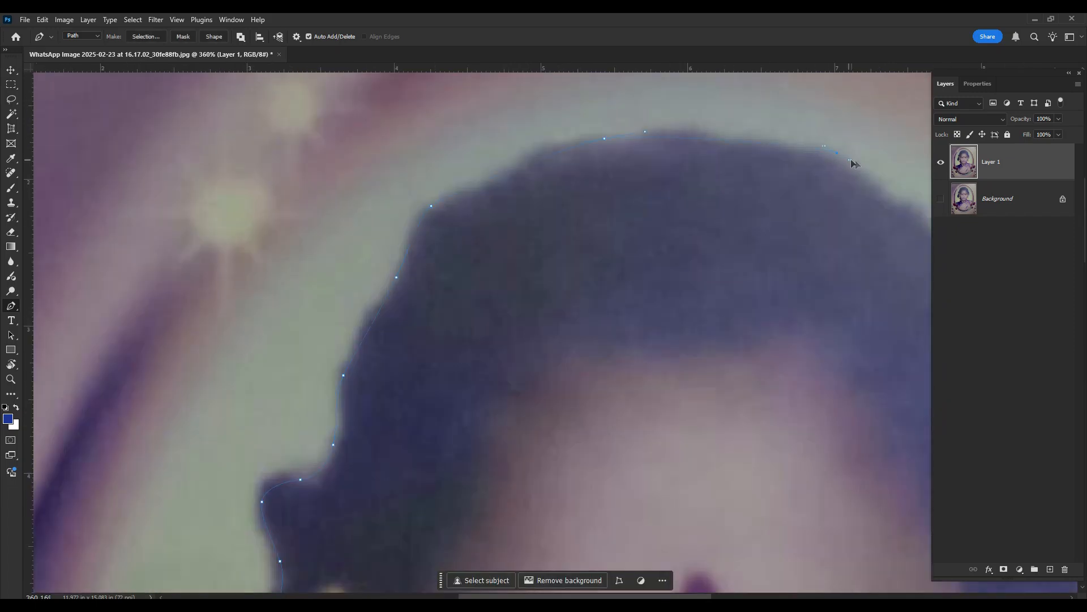
pyautogui.moveTo(850, 396); pyautogui.dragTo(364, 206)
pyautogui.moveTo(539, 277); pyautogui.dragTo(552, 306)
# - Extend the path past the second earring and neck and along the saree-covered shoulder
pyautogui.moveTo(597, 470); pyautogui.dragTo(679, 170)
pyautogui.click(607, 291)
pyautogui.moveTo(636, 396); pyautogui.dragTo(236, 268)
pyautogui.click(413, 296)
# - Trace the lower edge of the bust along the inside of the oval frame back towards the path's starting point
pyautogui.scroll(-4, 566, 283)
pyautogui.moveTo(656, 288); pyautogui.dragTo(641, 319)
pyautogui.moveTo(573, 418); pyautogui.dragTo(537, 434)
pyautogui.moveTo(436, 448); pyautogui.dragTo(385, 447)
pyautogui.moveTo(276, 398); pyautogui.dragTo(249, 372)
pyautogui.moveTo(202, 321); pyautogui.dragTo(179, 298)
pyautogui.moveTo(144, 229); pyautogui.dragTo(135, 208)
# - Turn the path into a selection, copy the woman to a new layer and hide Layer 1 to isolate the cutout
pyautogui.hotkey('ctrl', 'Return')
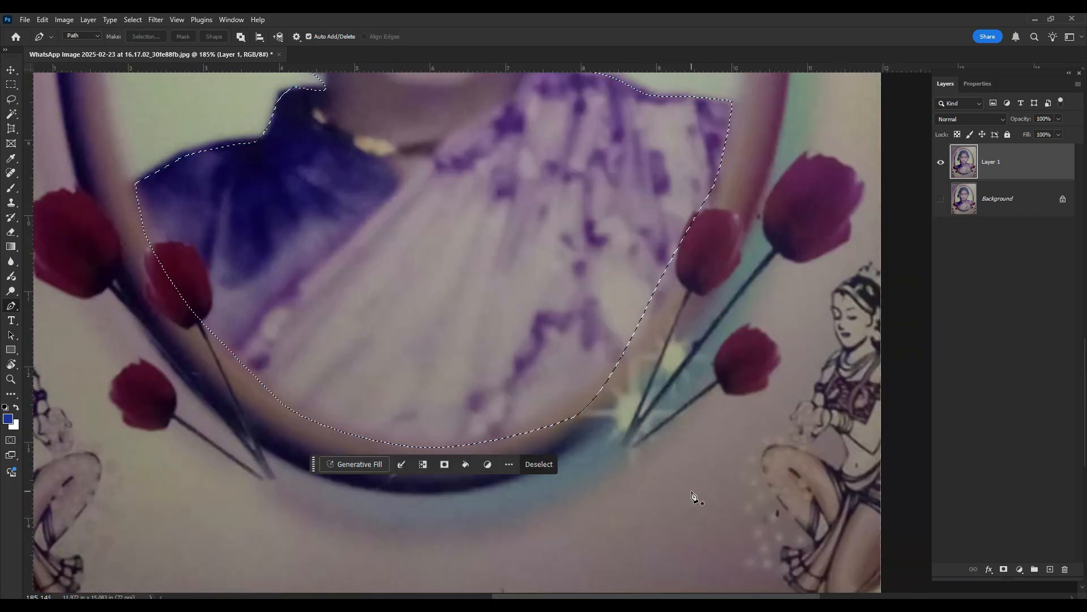
pyautogui.hotkey('ctrl', 'shift', 'alt', 'n')
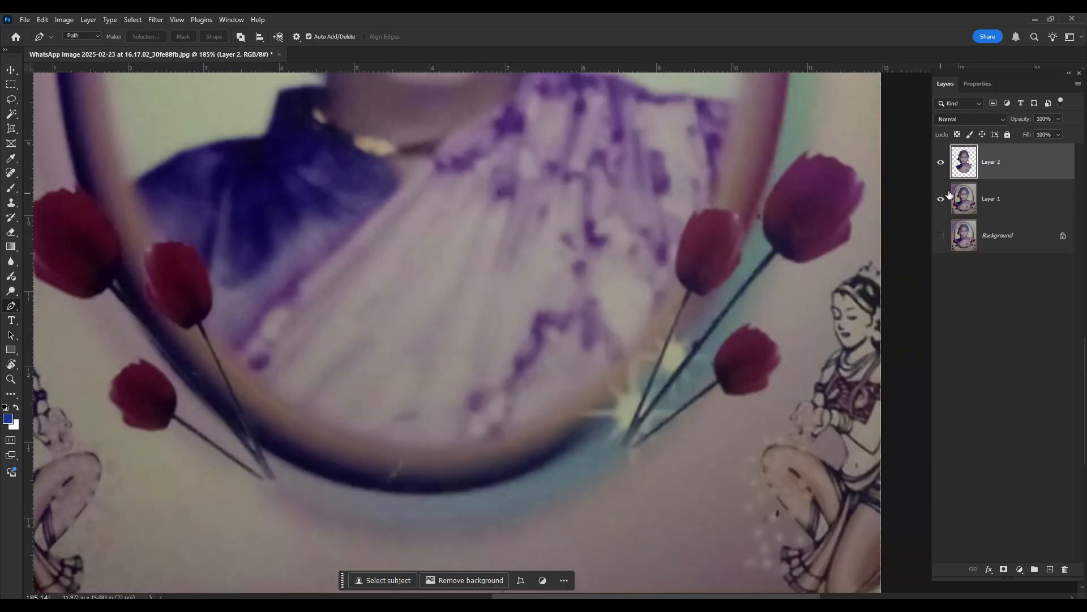
pyautogui.click(941, 198)
pyautogui.scroll(-4, 514, 326)
pyautogui.moveTo(530, 232); pyautogui.dragTo(570, 388)
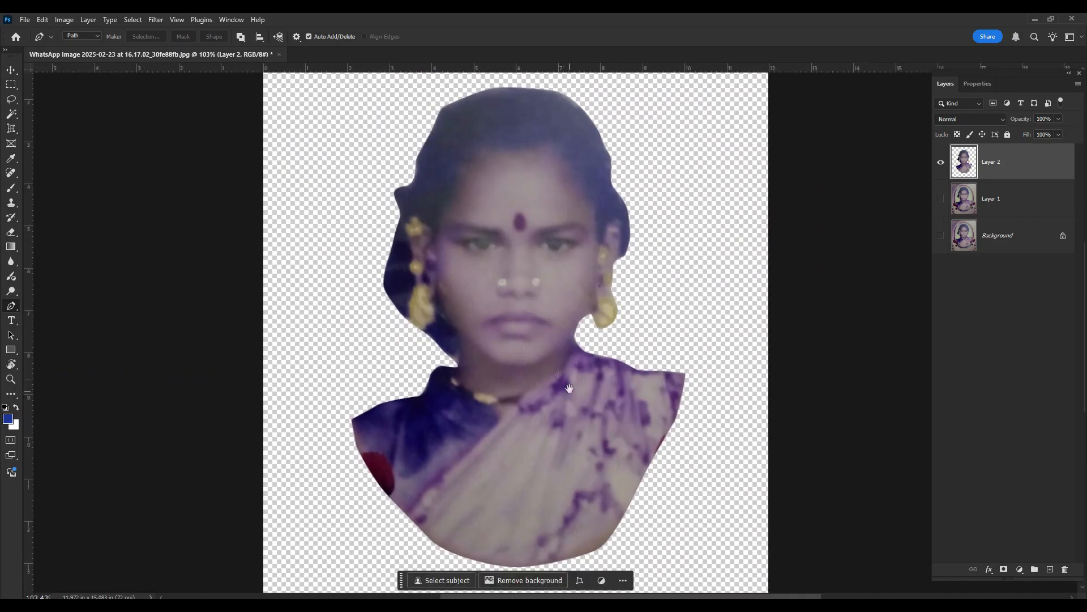
pyautogui.scroll(-1, 612, 357)
pyautogui.scroll(-2, 603, 351)
pyautogui.press('v')
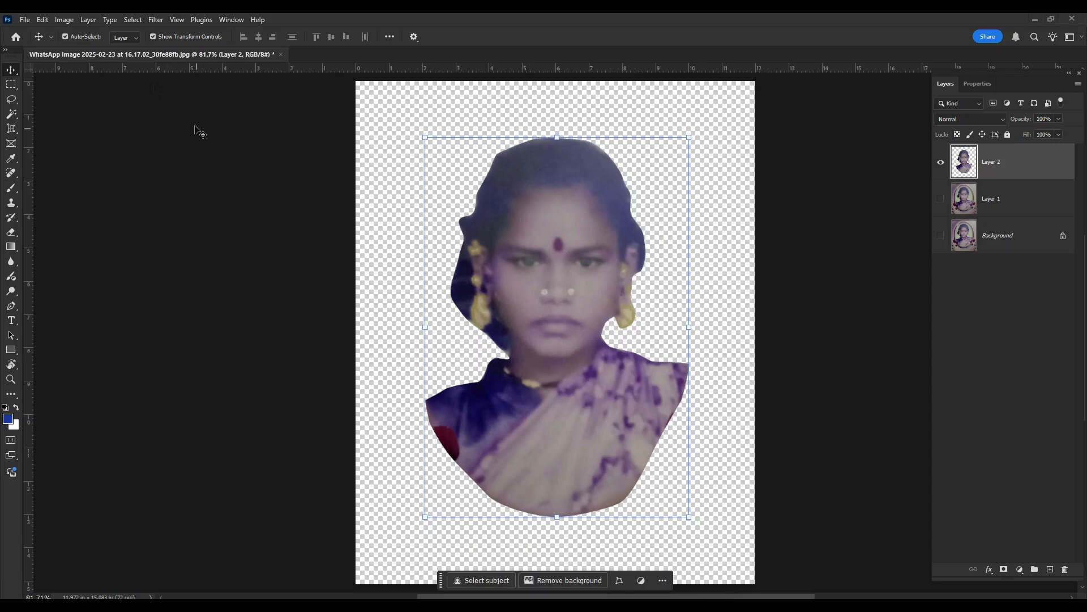
# - Enable the Photo Restoration neural filter on the cutout and compare the face with and without the preview
pyautogui.click(156, 21)
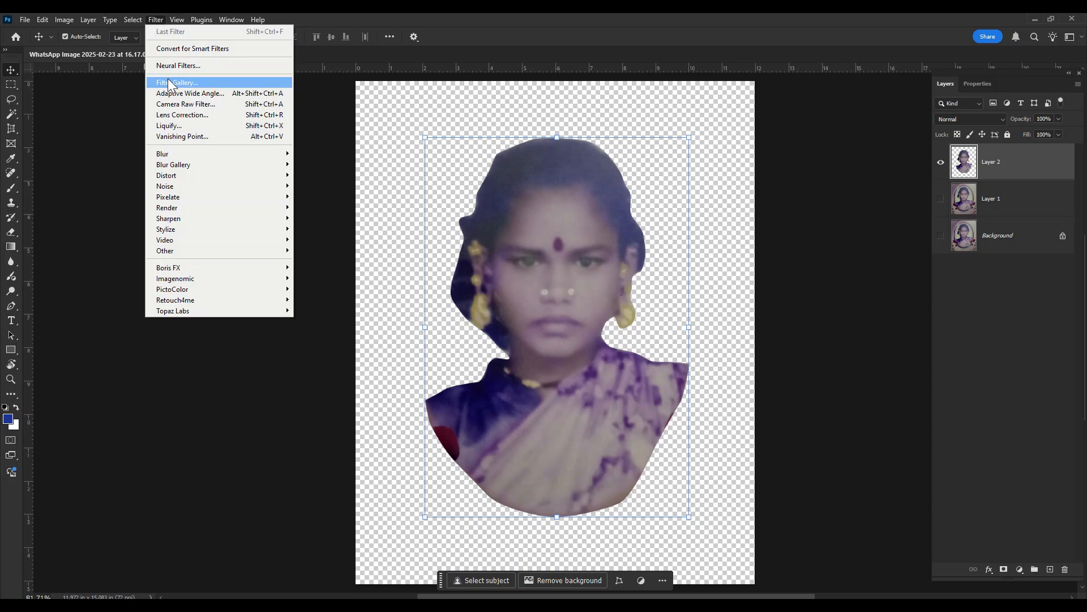
pyautogui.click(172, 65)
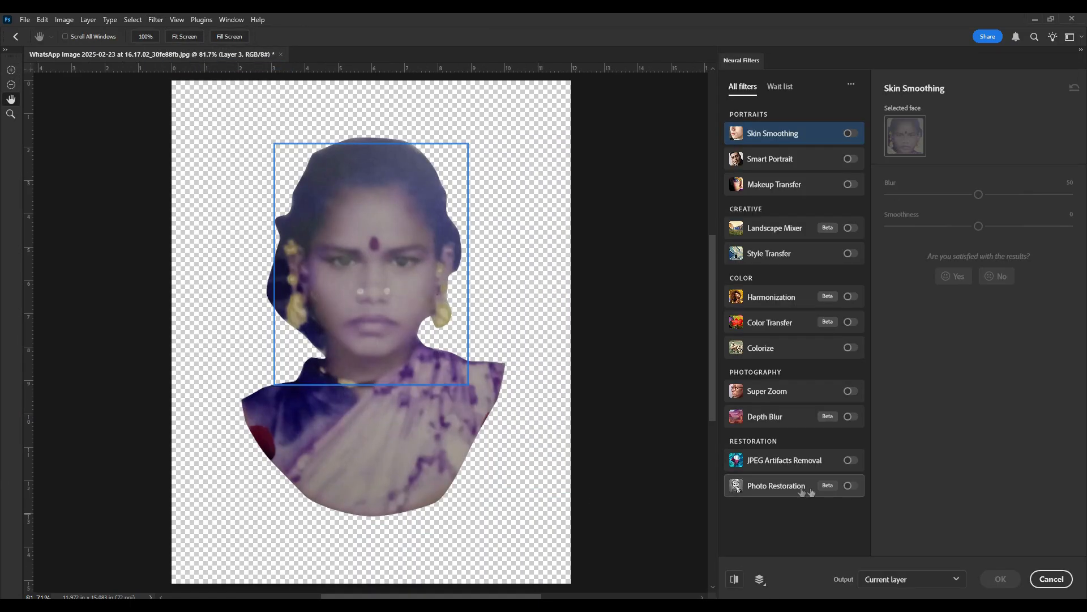
pyautogui.click(849, 486)
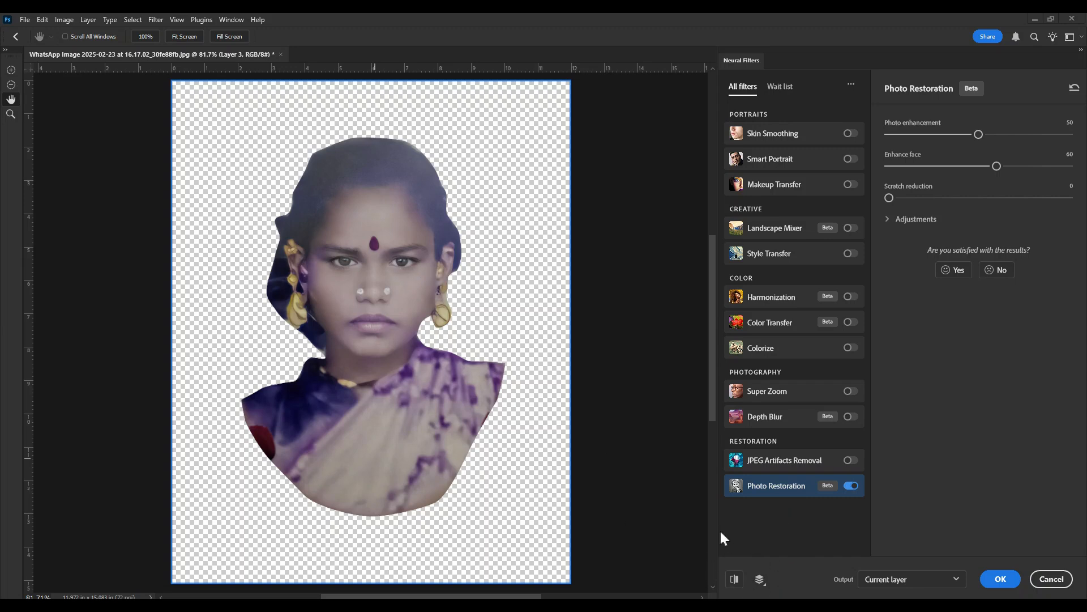
pyautogui.click(360, 280)
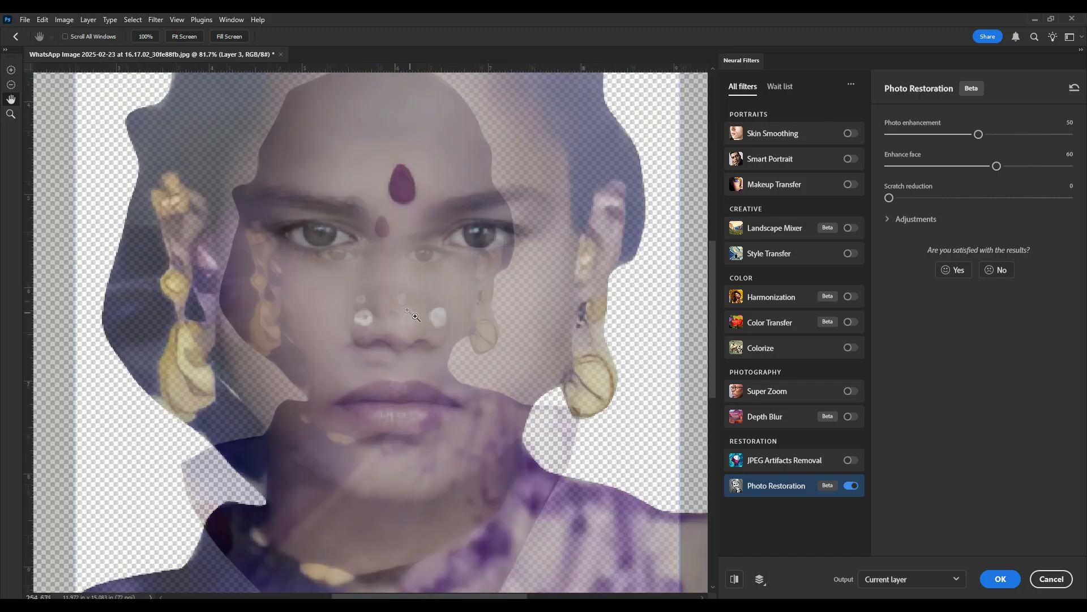
pyautogui.click(734, 578)
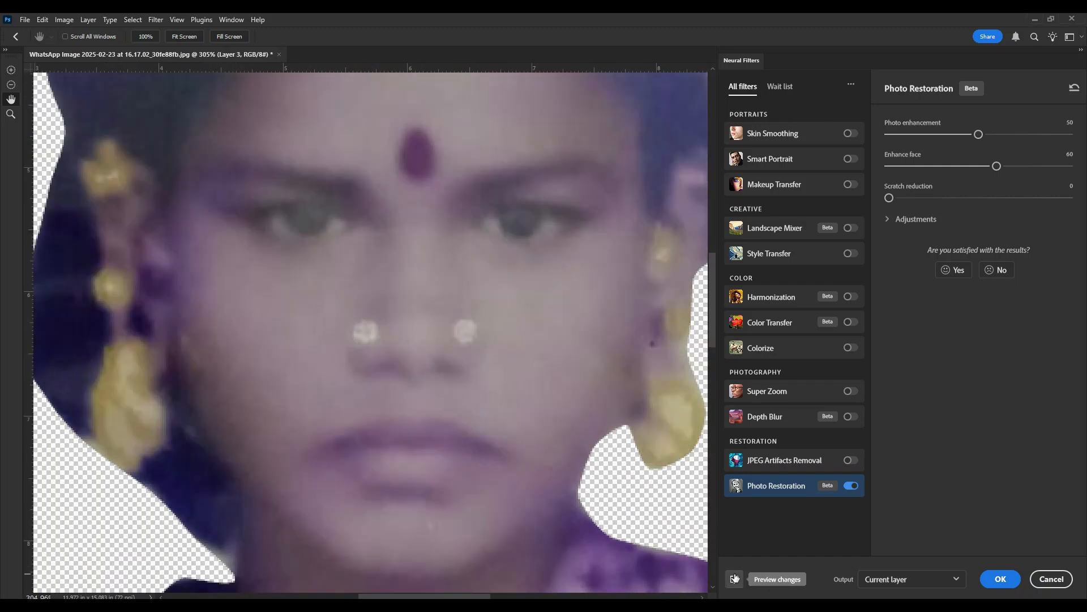
pyautogui.click(735, 577)
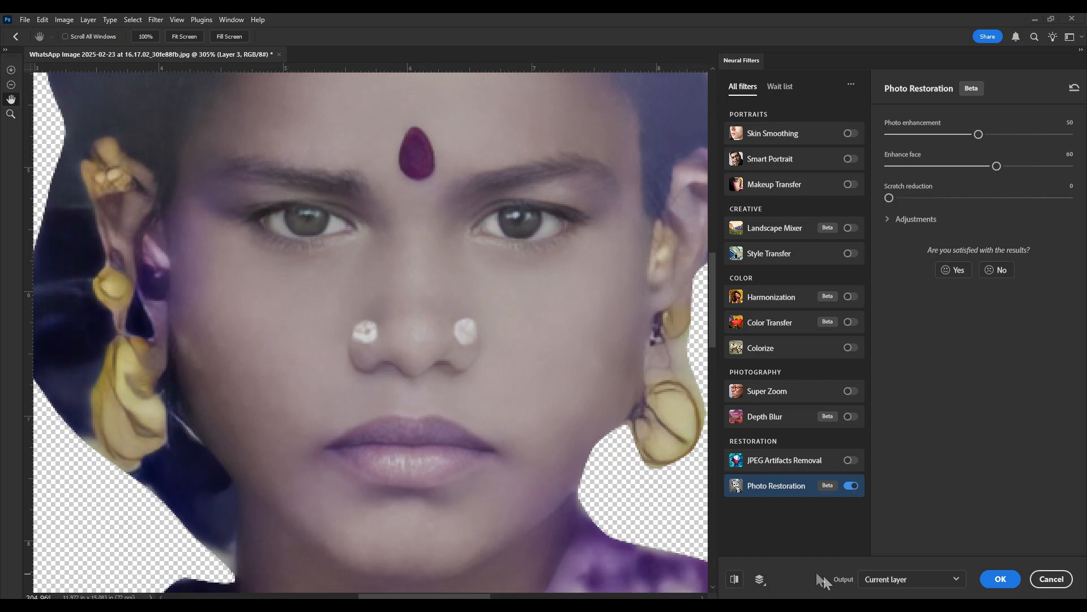
# - Set the neural filter output to New layer and apply the restoration
pyautogui.click(867, 578)
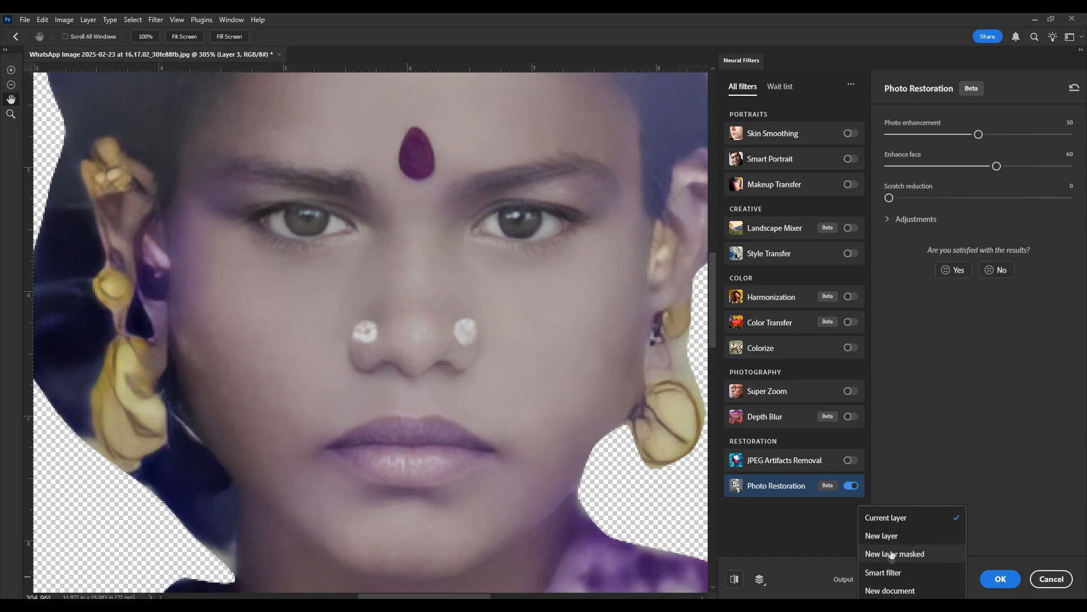
pyautogui.press('Escape')
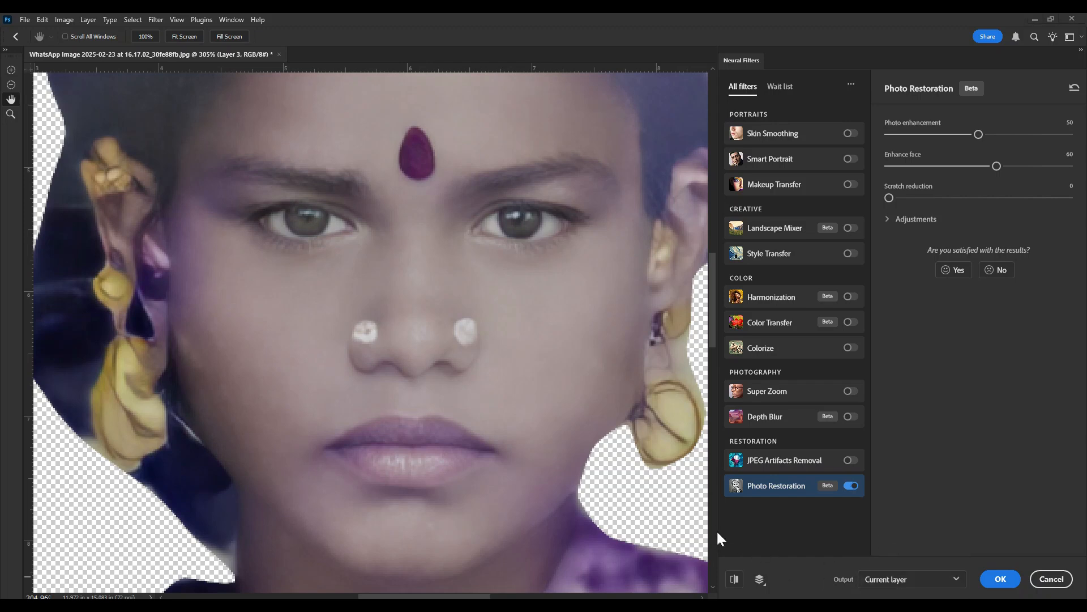
pyautogui.click(874, 580)
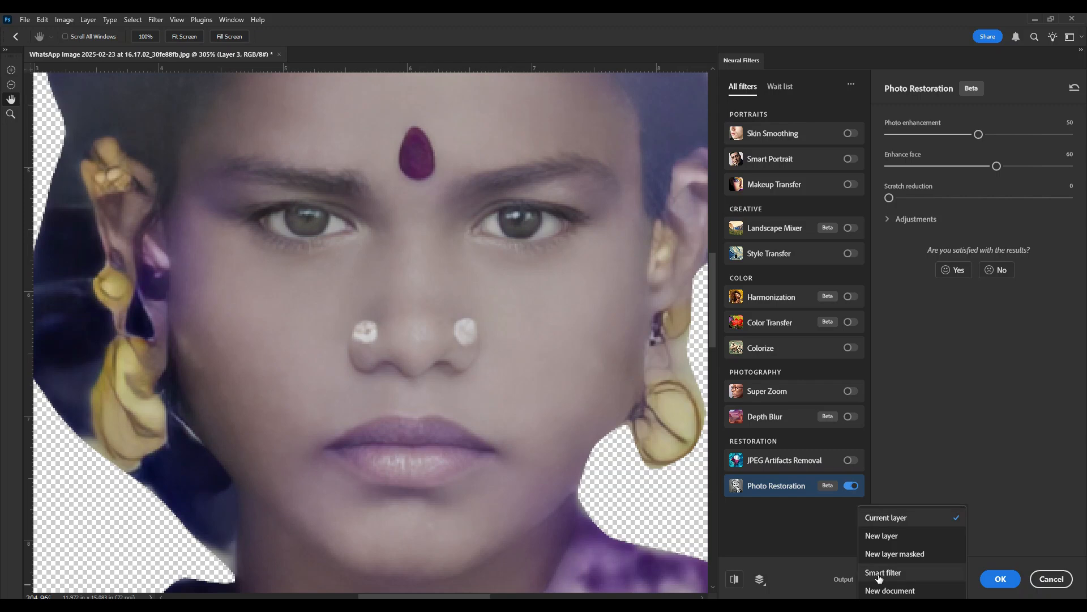
pyautogui.click(879, 536)
pyautogui.click(1000, 584)
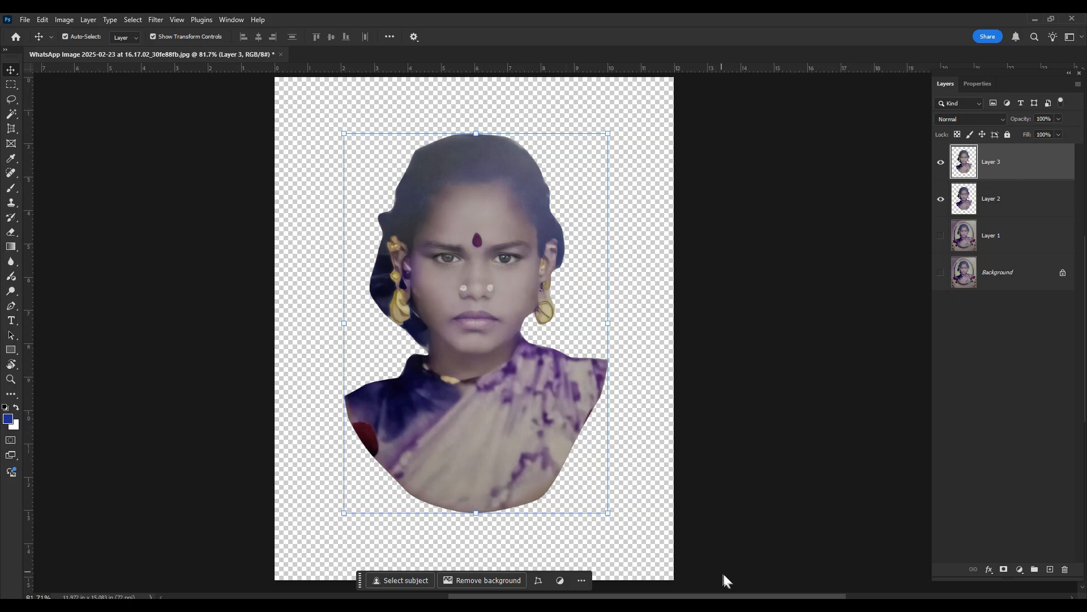
# - Select the clothing area with the Lasso tool, from the necklace line outwards past both shoulders and down to the canvas edge
pyautogui.scroll(1, 709, 589)
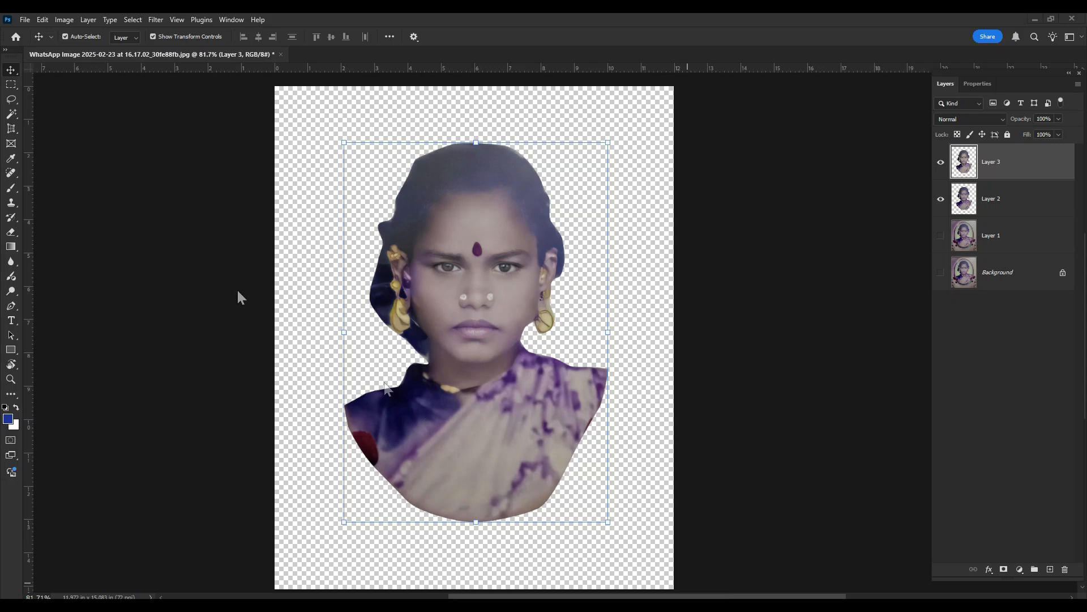
pyautogui.rightClick(13, 99)
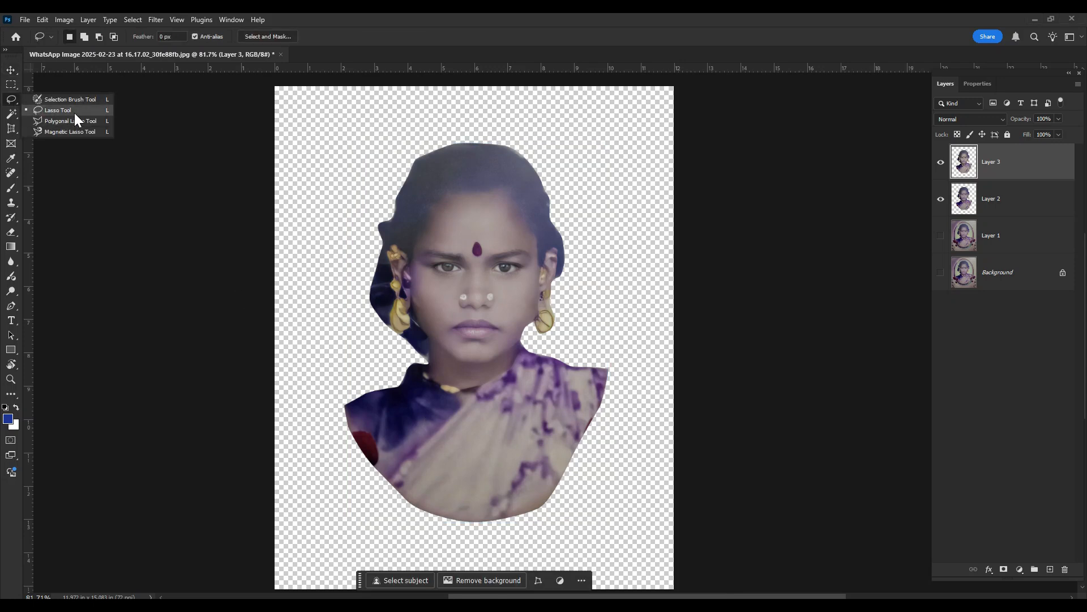
pyautogui.click(73, 110)
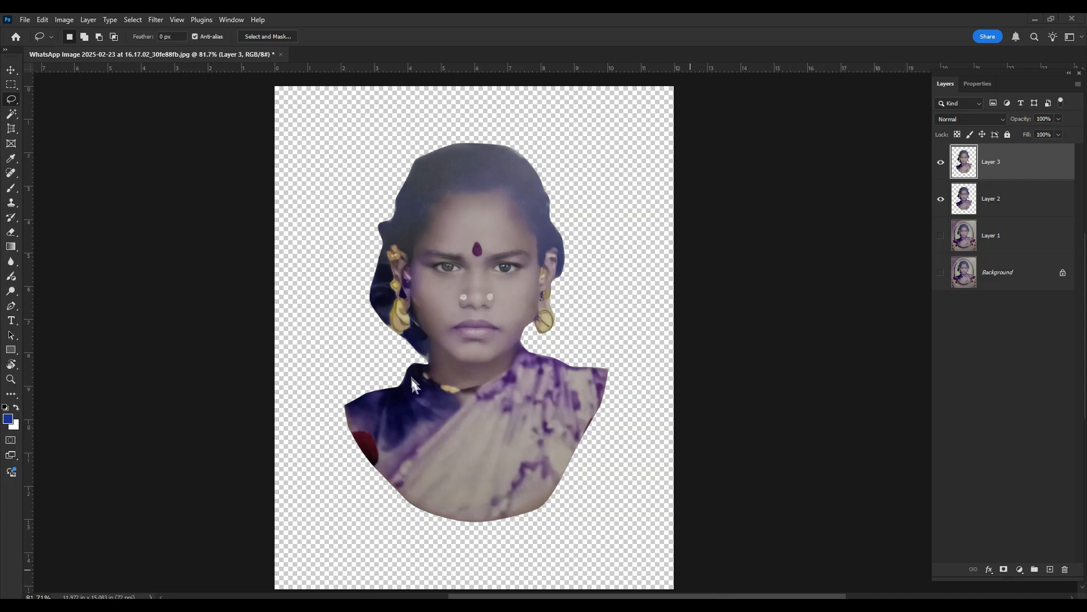
pyautogui.moveTo(379, 366)
pyautogui.mouseDown()
pyautogui.moveTo(415, 363)
pyautogui.moveTo(464, 400)
pyautogui.moveTo(542, 343)
pyautogui.moveTo(595, 341)
pyautogui.moveTo(633, 359)
pyautogui.moveTo(663, 488)
pyautogui.moveTo(662, 548)
pyautogui.moveTo(645, 592)
pyautogui.mouseUp()
pyautogui.moveTo(259, 576); pyautogui.dragTo(259, 549)
pyautogui.scroll(-2, 547, 399)
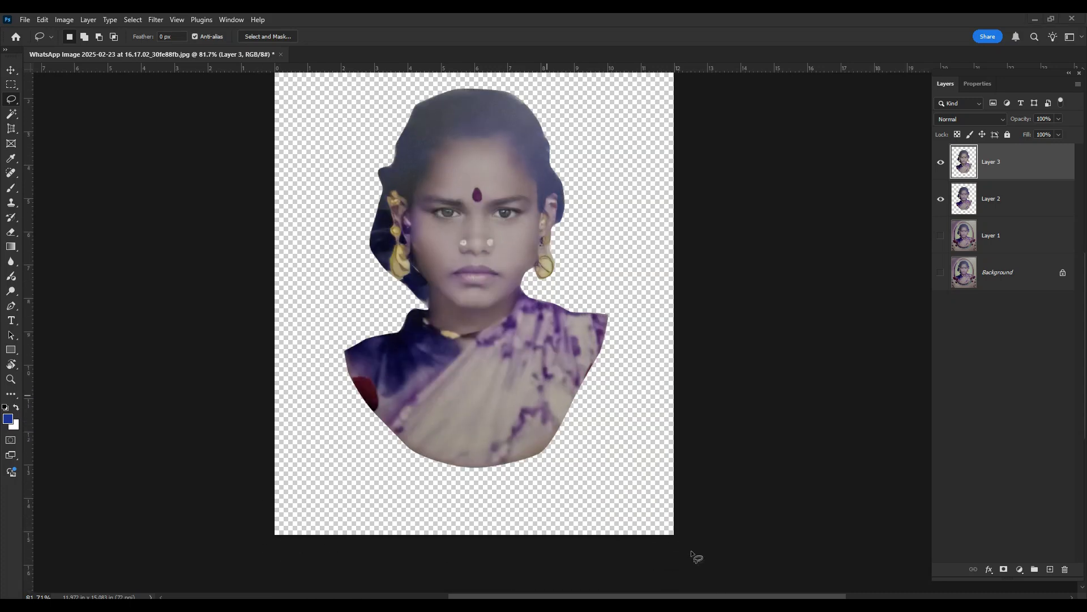
pyautogui.hotkey('ctrl', 'z')
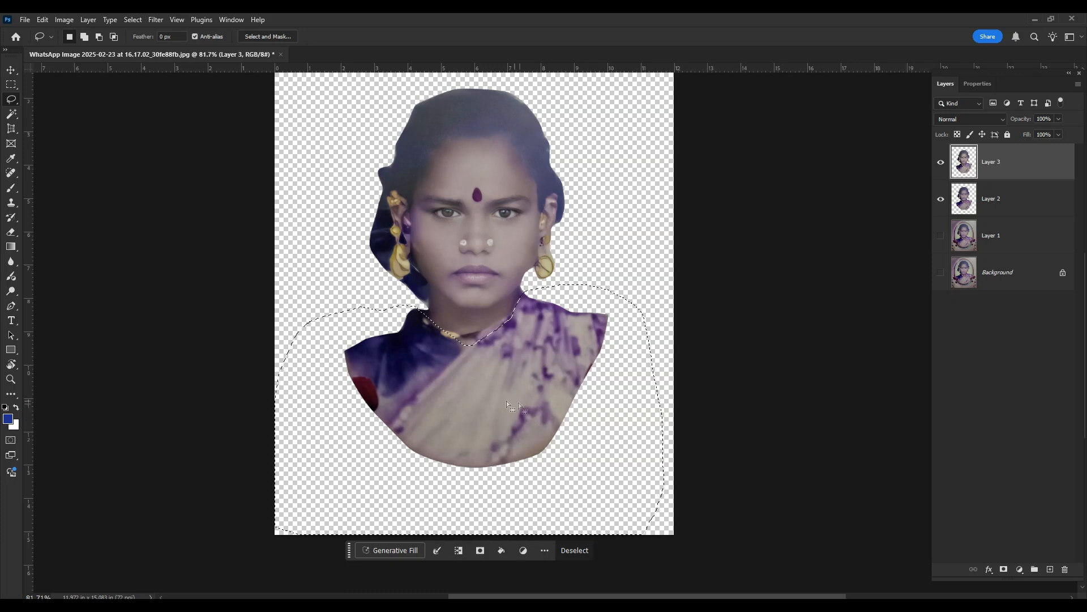
# - Replace the selected clothing using Generative Fill with the prompt "புடவை"
pyautogui.click(402, 547)
pyautogui.click(711, 580)
pyautogui.hotkey('ctrl', 'z')
pyautogui.click(387, 552)
pyautogui.write('புடவை')
pyautogui.click(590, 549)
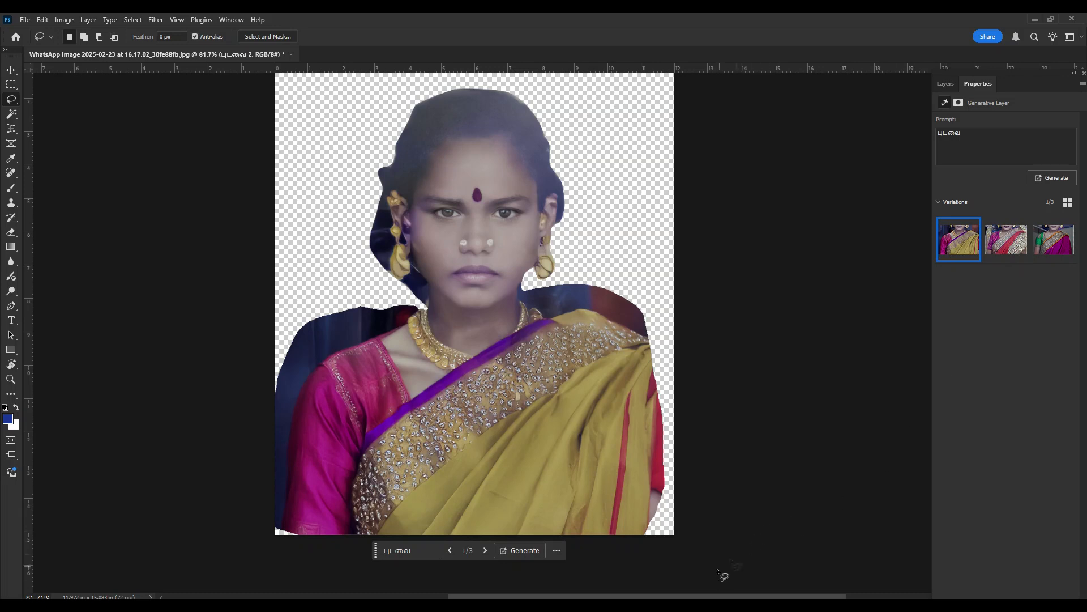
# - Compare the three generated saree variations on the portrait
pyautogui.click(1003, 243)
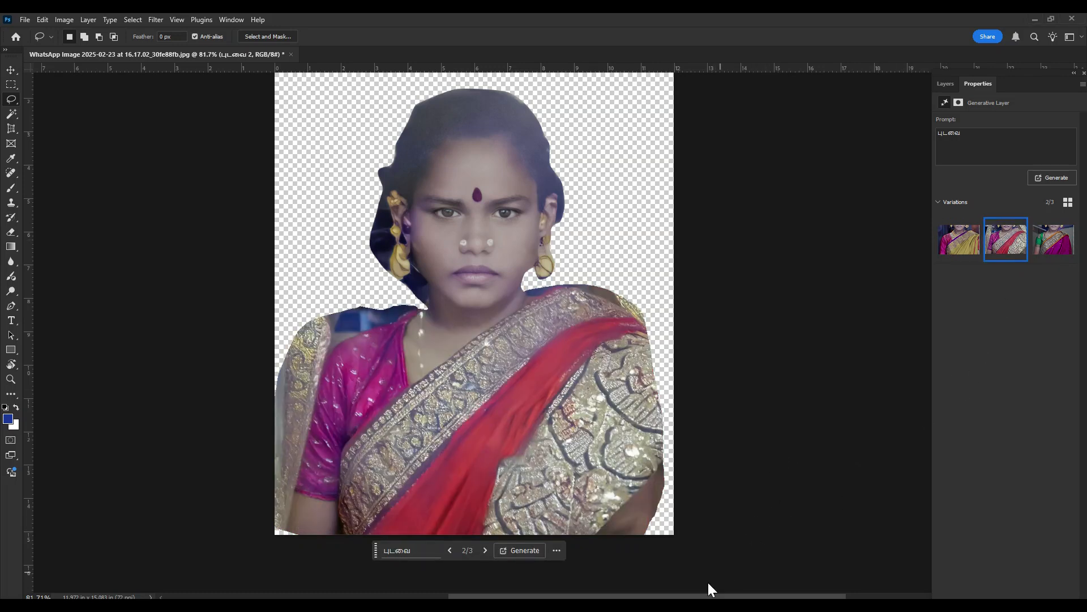
pyautogui.click(1053, 243)
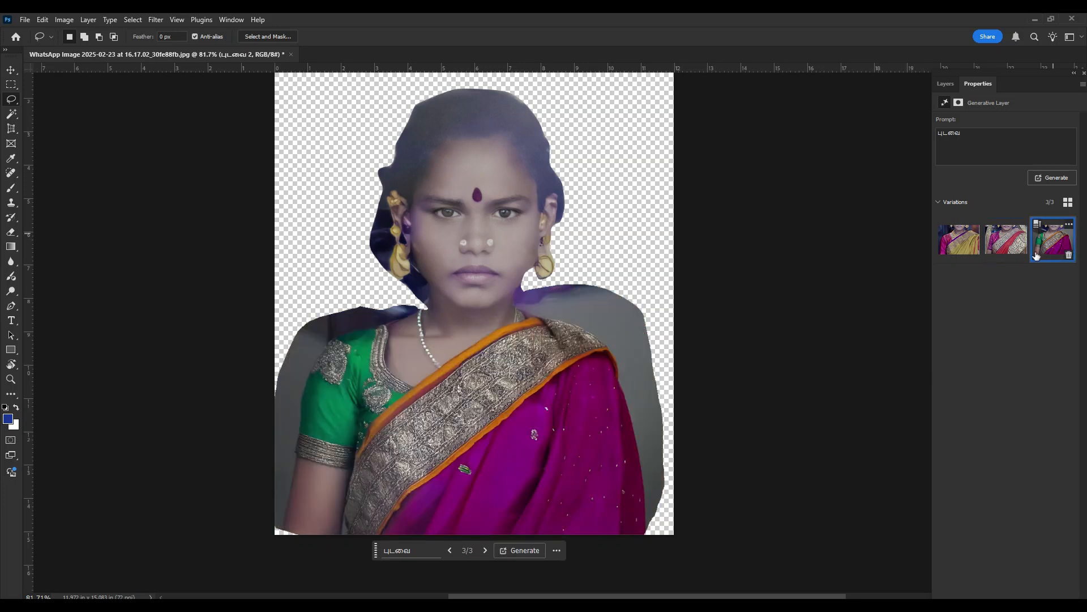
pyautogui.click(1006, 240)
pyautogui.click(959, 240)
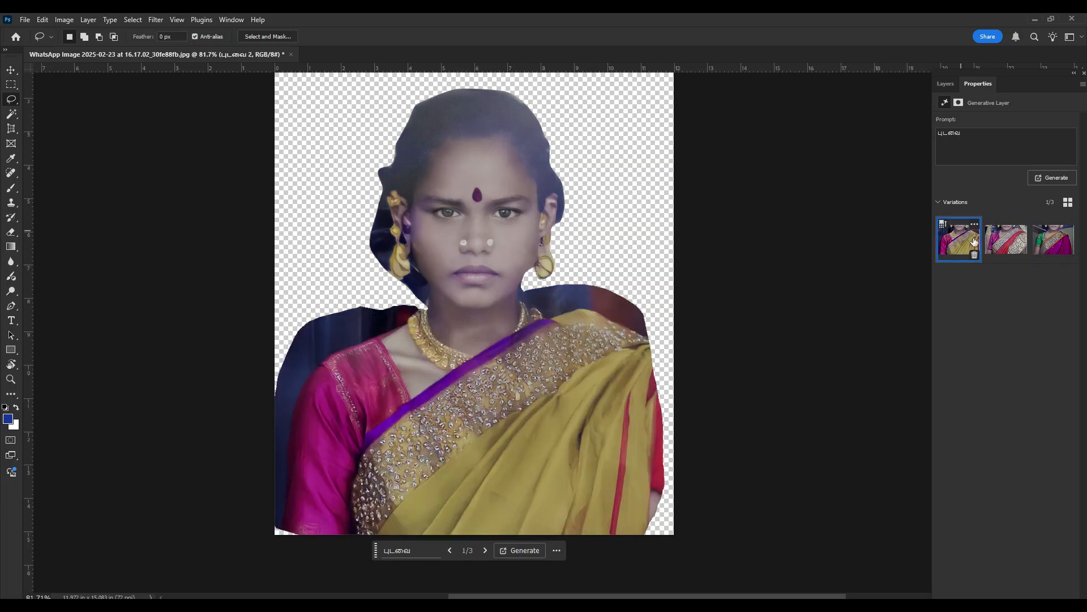
# - Generate three more saree variations and choose the yellow saree with the purple blouse and wide stone necklace
pyautogui.click(1052, 178)
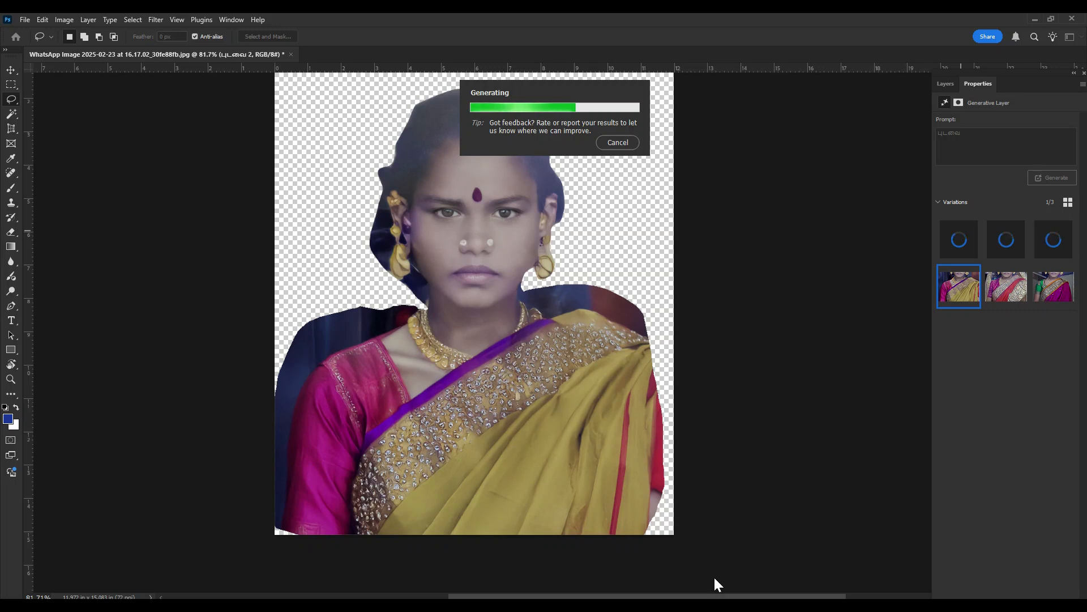
pyautogui.click(1055, 240)
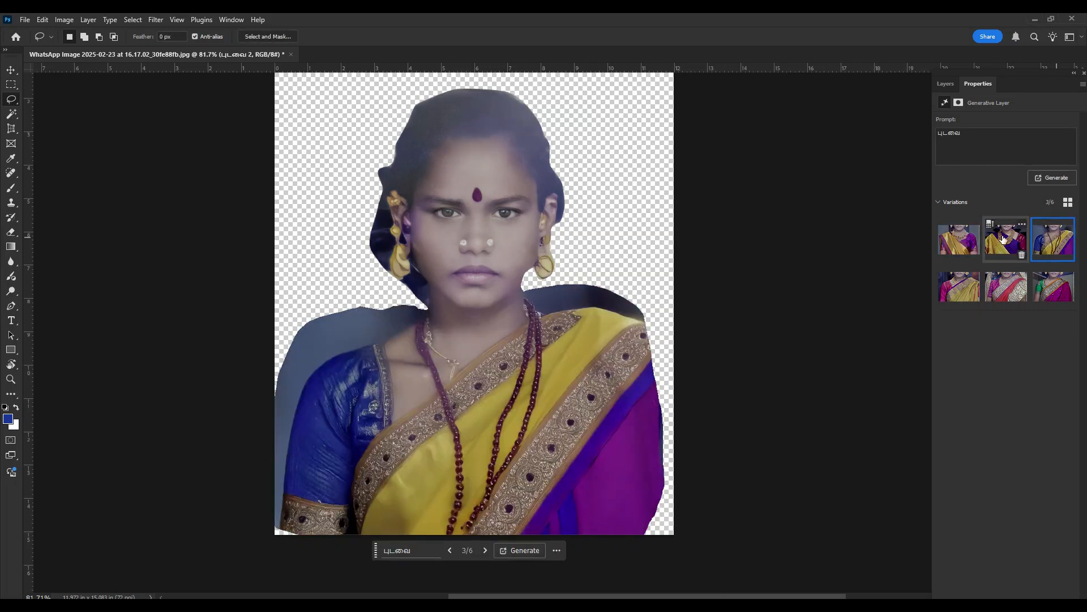
pyautogui.click(958, 239)
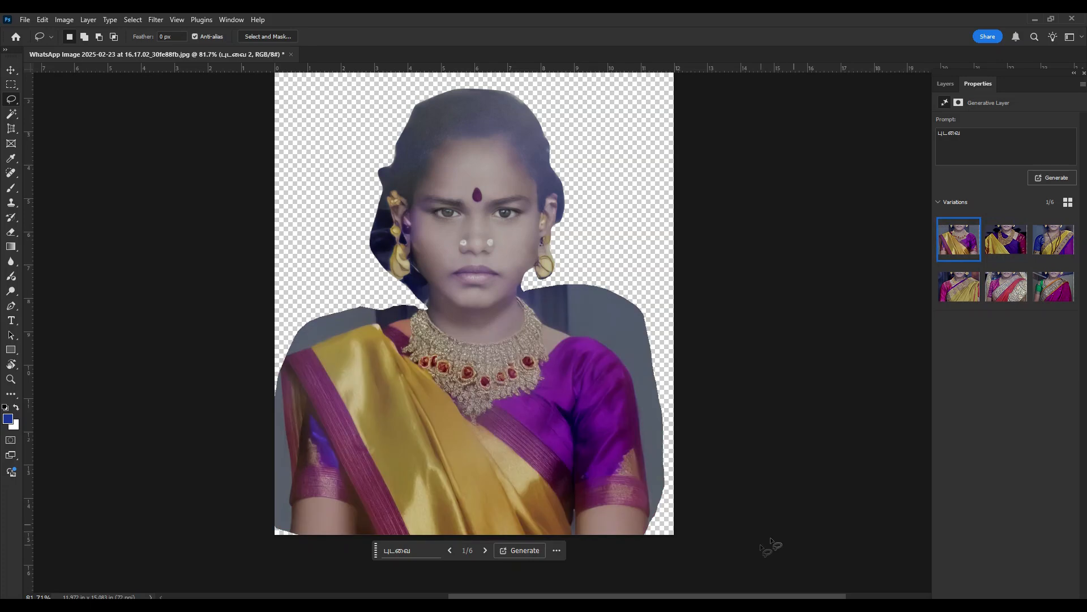
# - Select the whole wide stone necklace with the Lasso tool, following the neckline and leaving a margin around its outer edge
pyautogui.moveTo(454, 350)
pyautogui.mouseDown()
pyautogui.moveTo(563, 375)
pyautogui.moveTo(549, 378)
pyautogui.mouseUp()
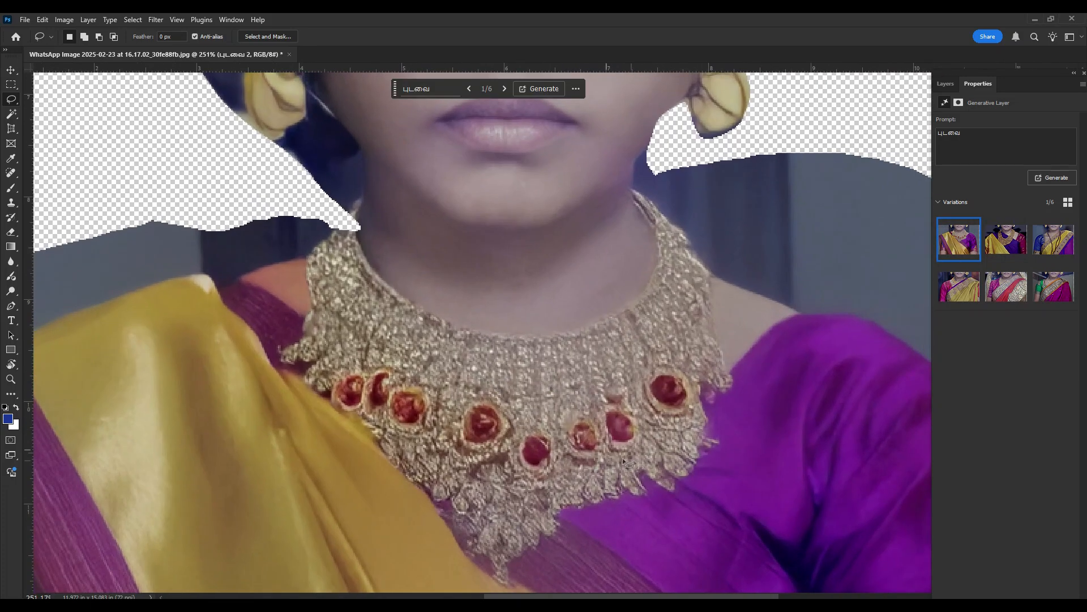
pyautogui.click(710, 579)
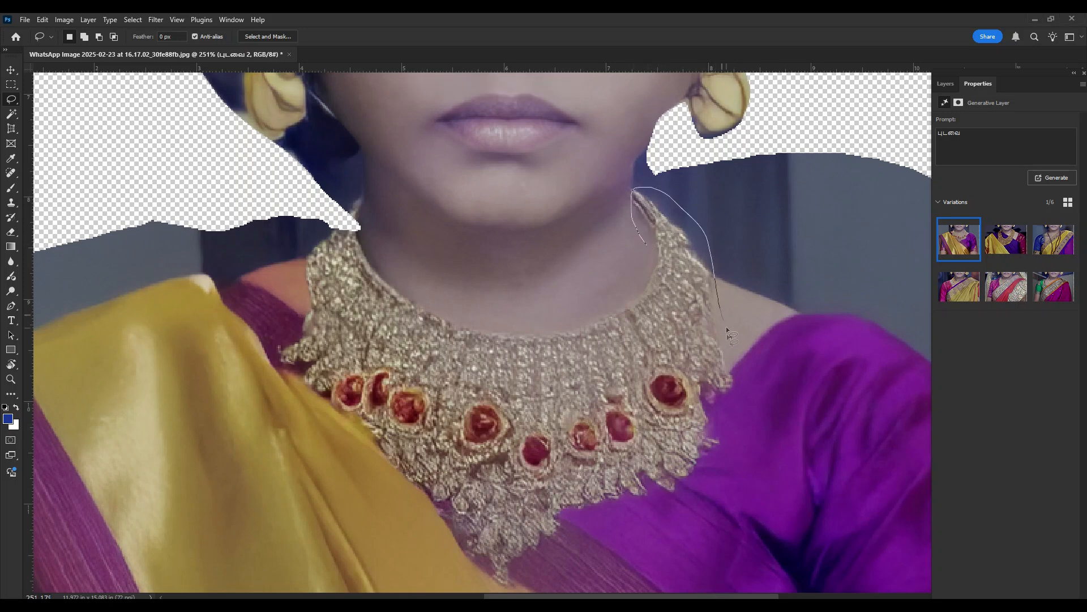
pyautogui.moveTo(459, 575)
pyautogui.mouseDown()
pyautogui.moveTo(322, 460)
pyautogui.moveTo(267, 385)
pyautogui.moveTo(257, 315)
pyautogui.moveTo(280, 244)
pyautogui.moveTo(317, 208)
pyautogui.moveTo(347, 203)
pyautogui.moveTo(464, 313)
pyautogui.moveTo(539, 326)
pyautogui.moveTo(621, 292)
pyautogui.mouseUp()
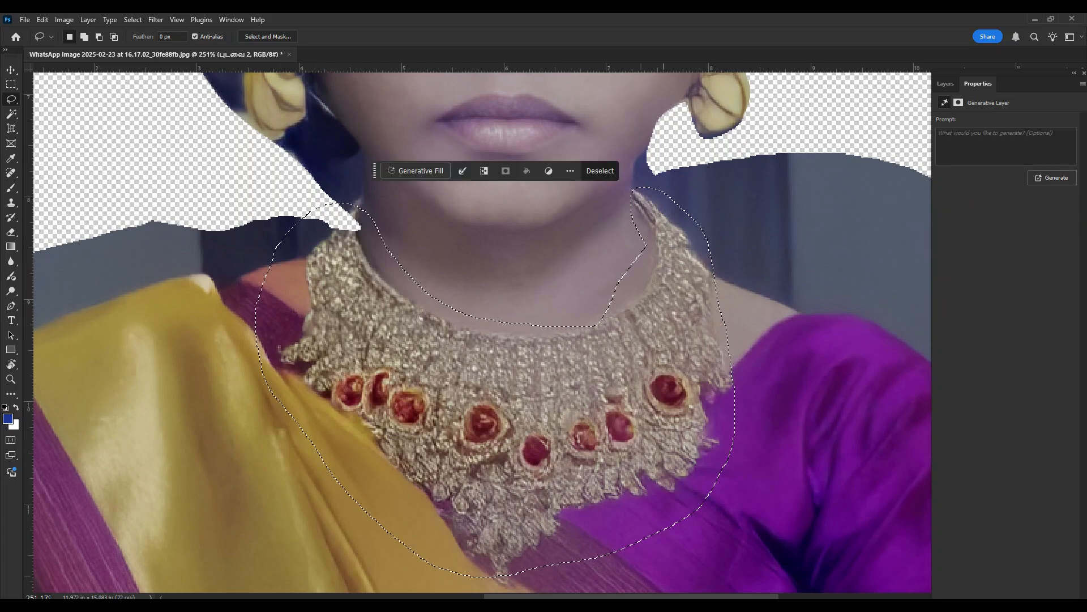
# - Erase the selected necklace using Generative Fill with the prompt "remove", compare the variations and keep the first one
pyautogui.click(434, 182)
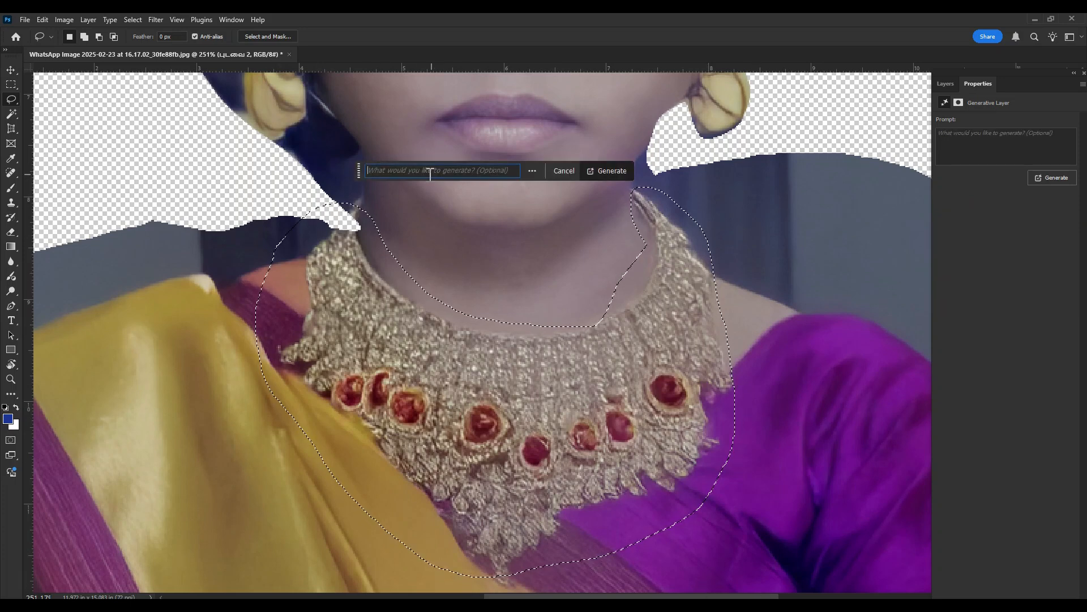
pyautogui.write('remove')
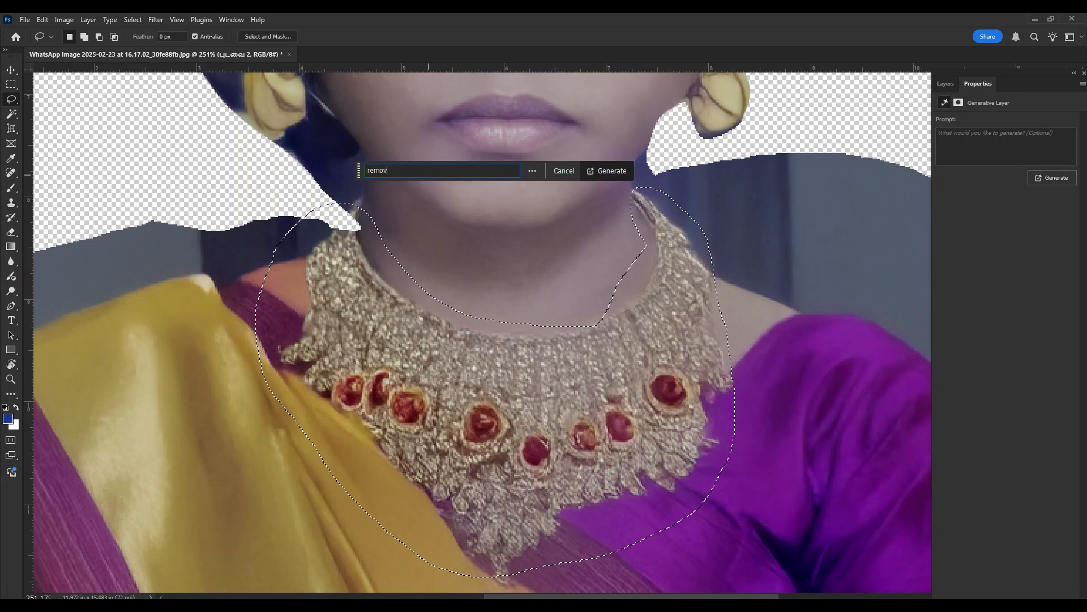
pyautogui.click(613, 175)
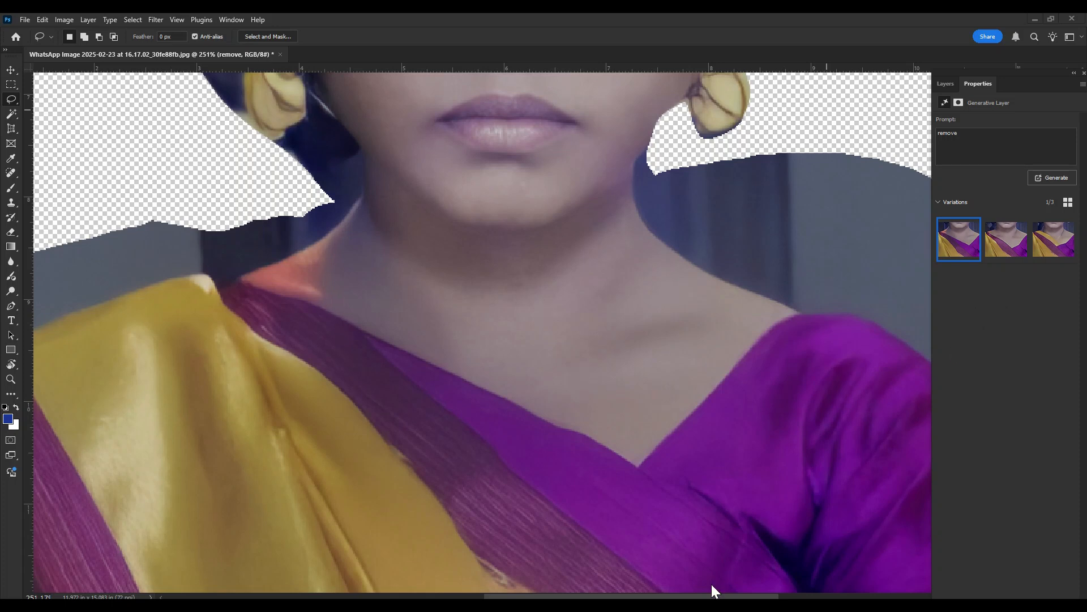
pyautogui.click(1008, 244)
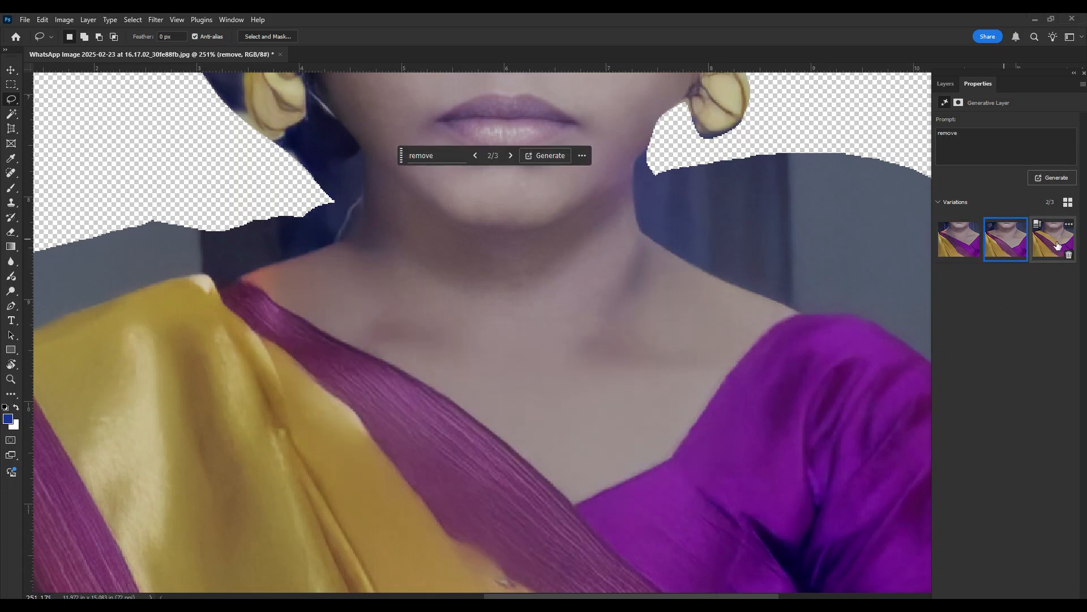
pyautogui.click(1053, 244)
pyautogui.hotkey('ctrl', 'z')
pyautogui.hotkey('ctrl', 'z')
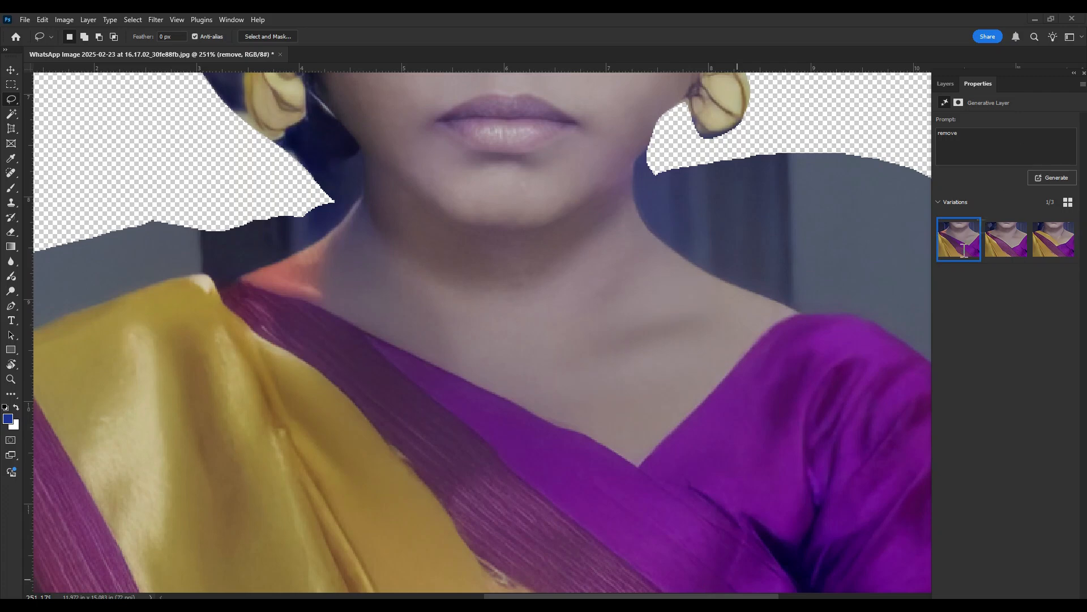
# - With Layer 3 active, lasso a U-shaped necklace band from both sides of the neck down over the chest and trim its lower end
pyautogui.scroll(-5, 614, 340)
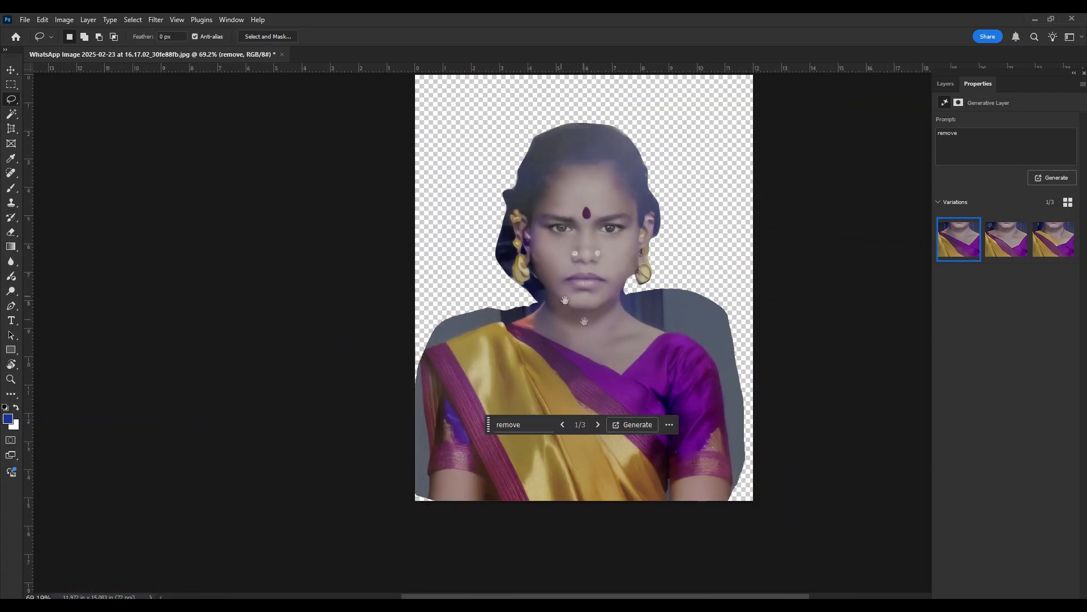
pyautogui.moveTo(599, 336); pyautogui.dragTo(590, 362)
pyautogui.scroll(2, 590, 316)
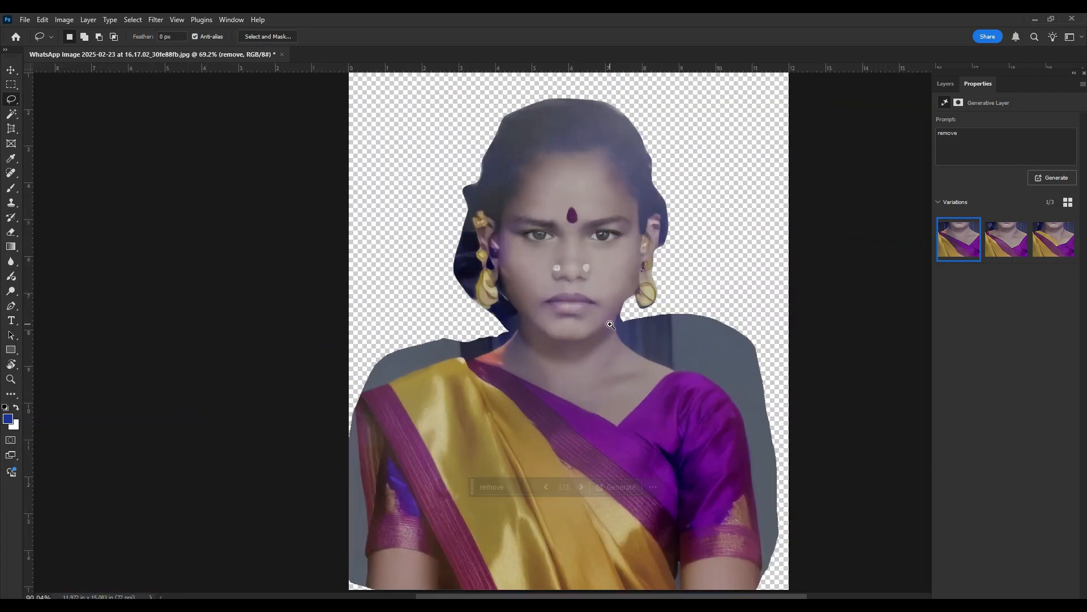
pyautogui.click(710, 586)
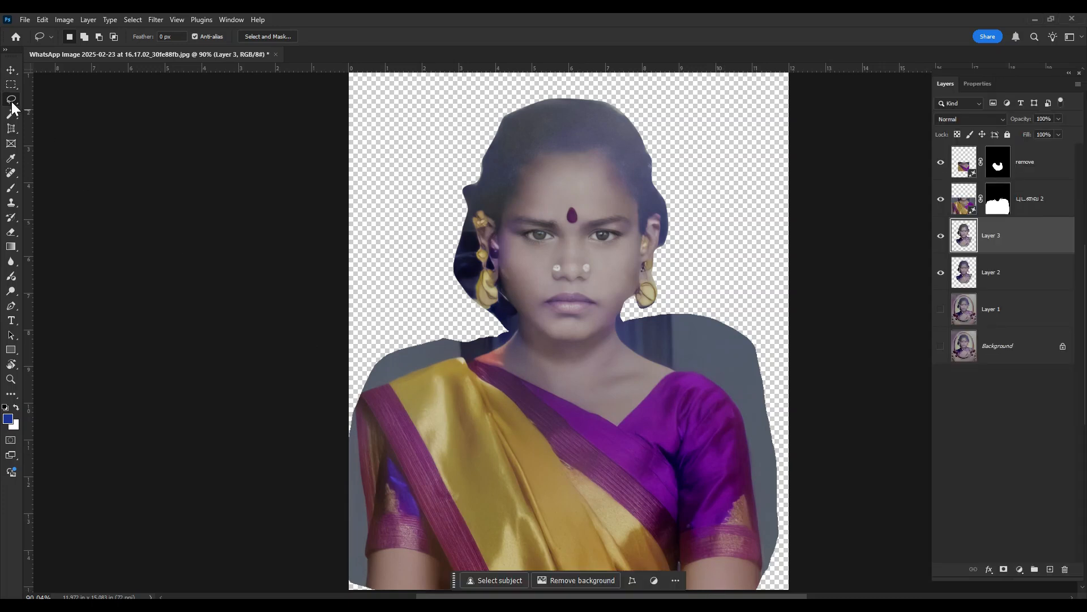
pyautogui.moveTo(487, 396)
pyautogui.mouseDown()
pyautogui.moveTo(472, 364)
pyautogui.moveTo(505, 336)
pyautogui.moveTo(524, 396)
pyautogui.moveTo(571, 440)
pyautogui.moveTo(596, 418)
pyautogui.moveTo(630, 322)
pyautogui.moveTo(649, 322)
pyautogui.moveTo(663, 353)
pyautogui.moveTo(611, 497)
pyautogui.mouseUp()
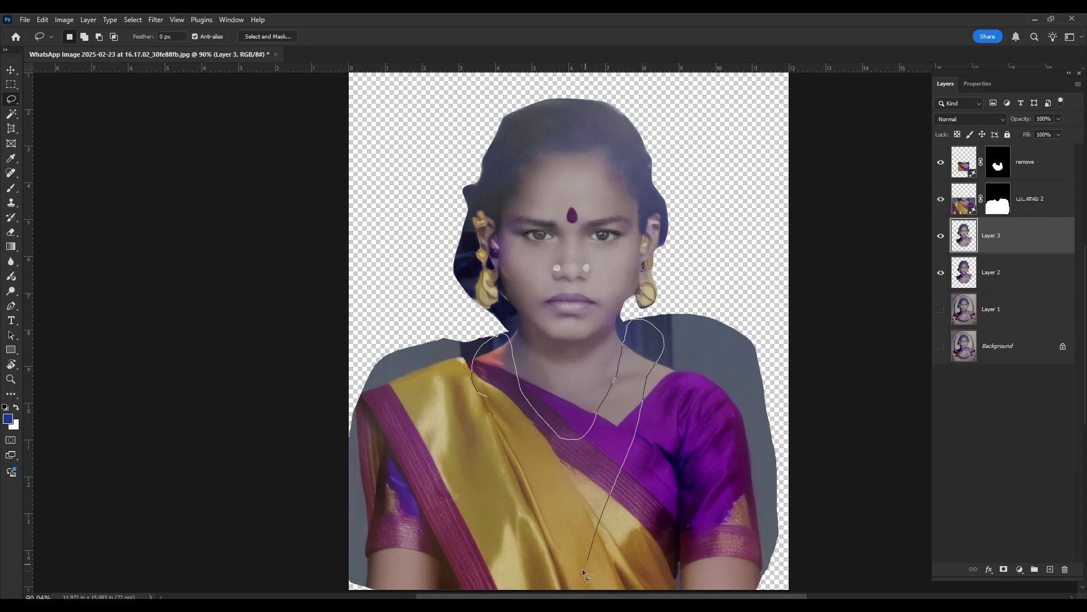
pyautogui.moveTo(480, 403); pyautogui.dragTo(483, 400)
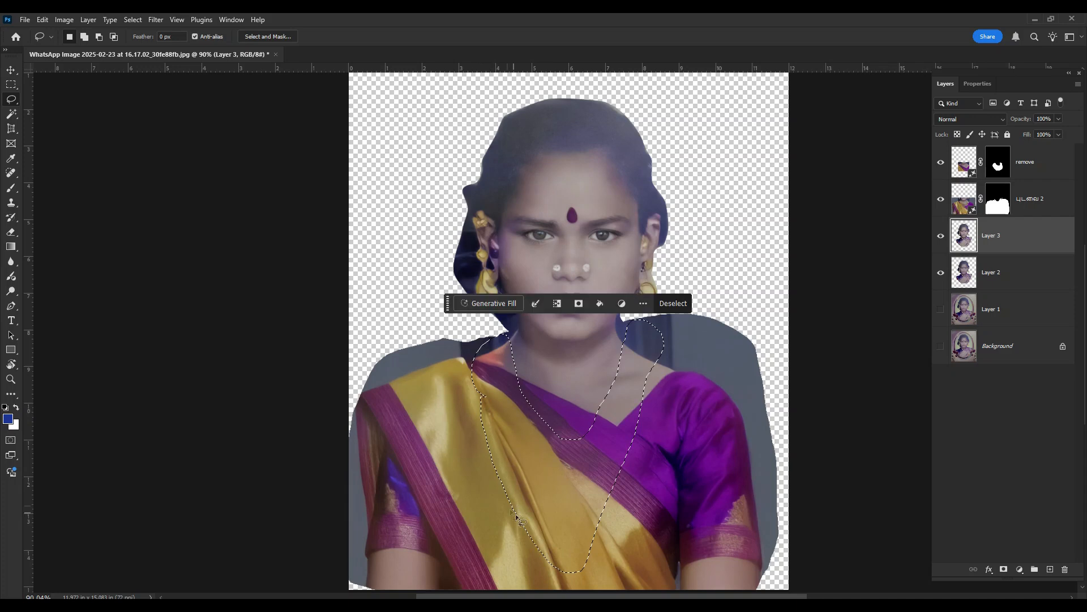
pyautogui.moveTo(597, 524)
pyautogui.mouseDown()
pyautogui.moveTo(603, 552)
pyautogui.moveTo(510, 575)
pyautogui.mouseUp()
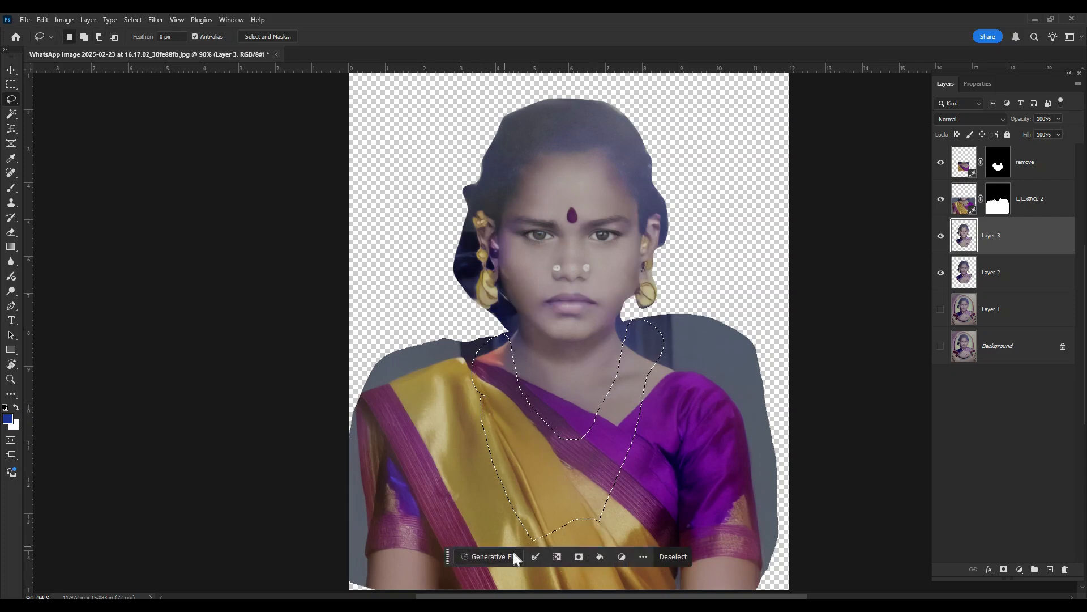
# - Fill the U-shaped selection using Generative Fill with the prompt "தங்கச் சங்கிலி", compare the variations and keep the first gold necklace
pyautogui.click(500, 556)
pyautogui.write('தங்கச் சங்கிலி')
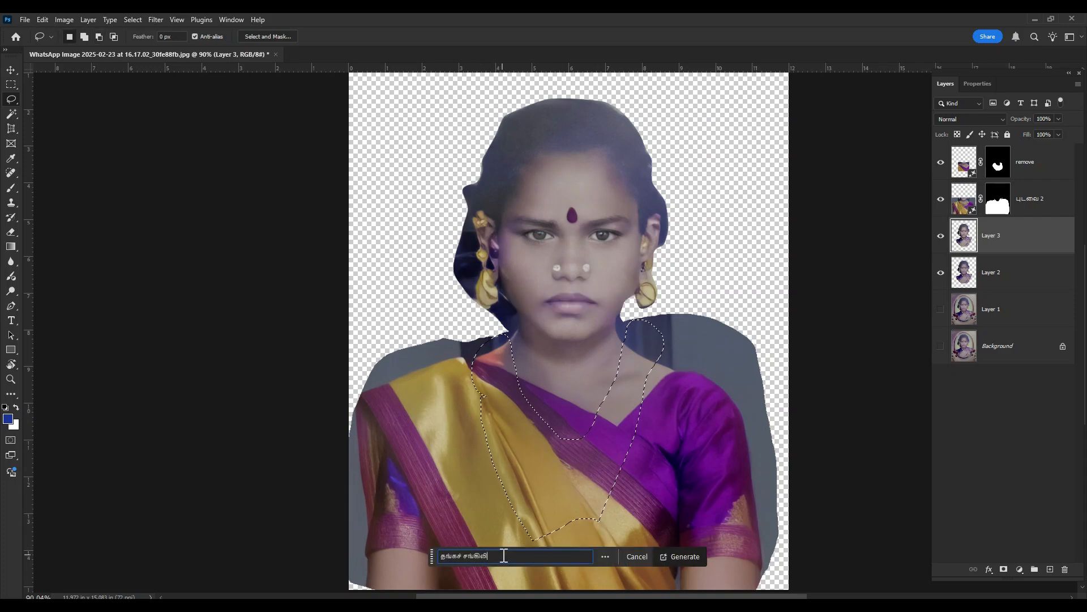
pyautogui.click(697, 556)
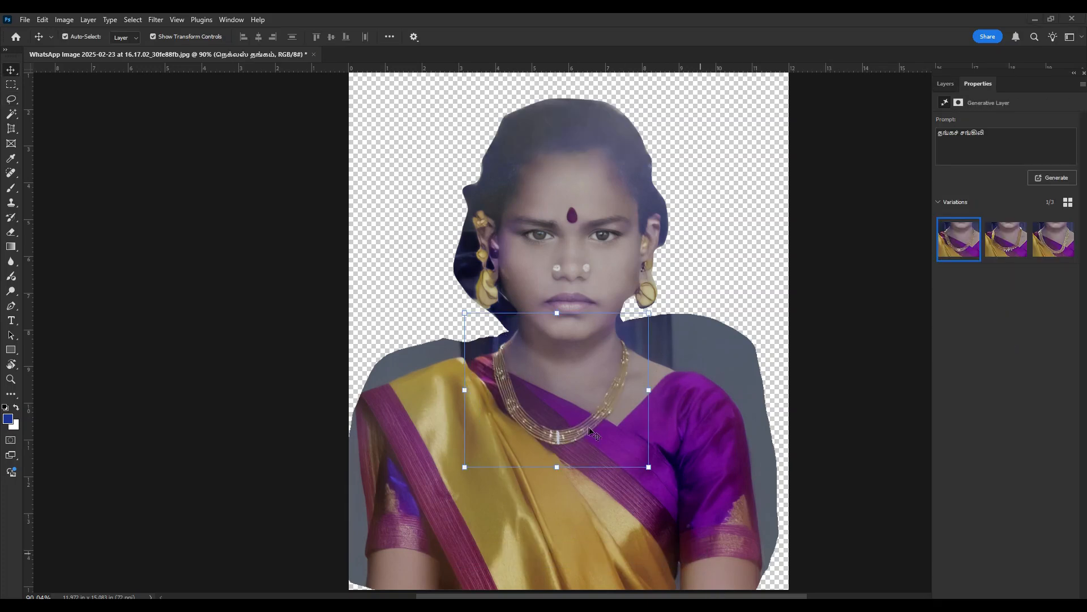
pyautogui.click(1014, 247)
pyautogui.click(1057, 239)
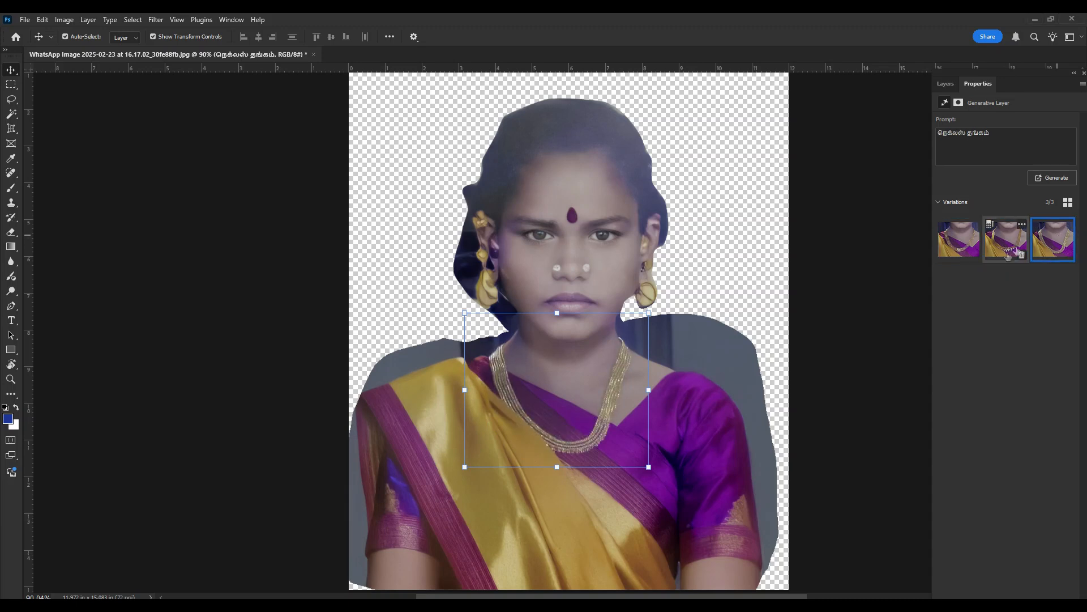
pyautogui.click(961, 243)
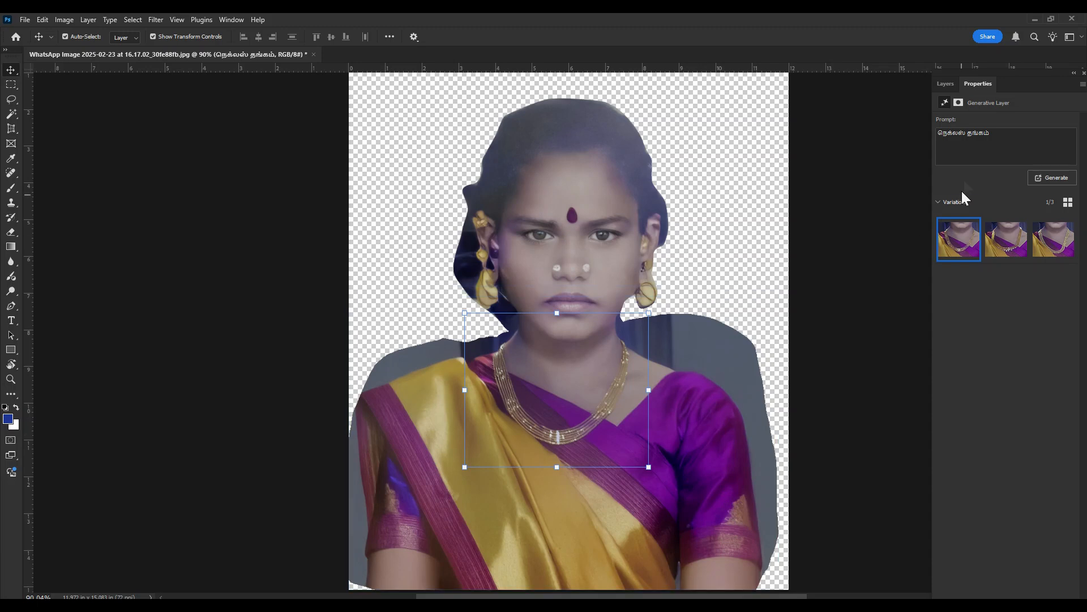
# - Duplicate the layers from Layer 3 up to the gold necklace layer and merge the copies into one layer
pyautogui.click(945, 83)
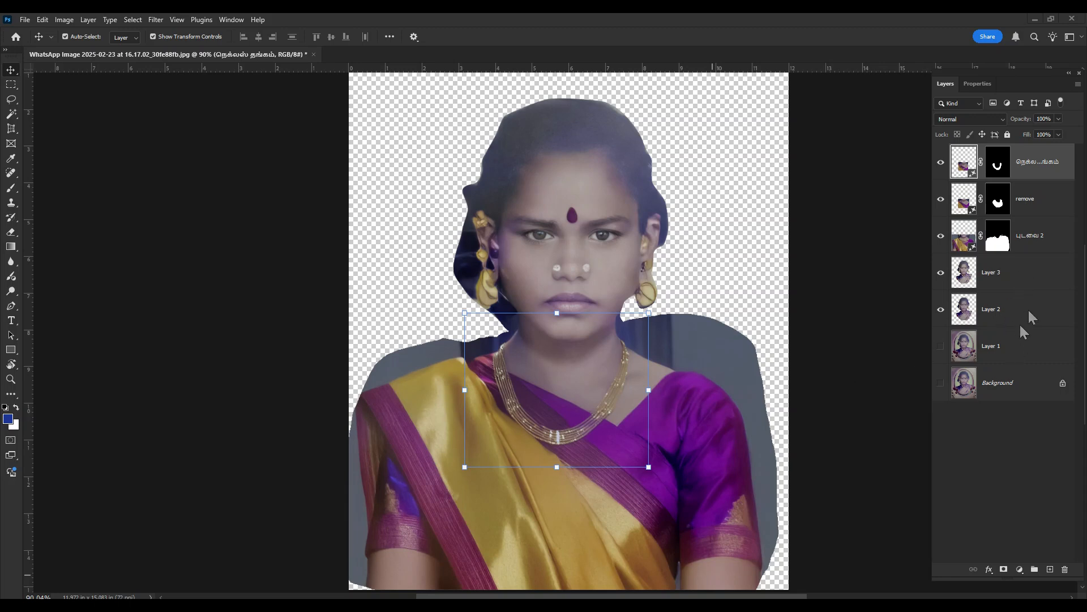
pyautogui.click(1025, 280)
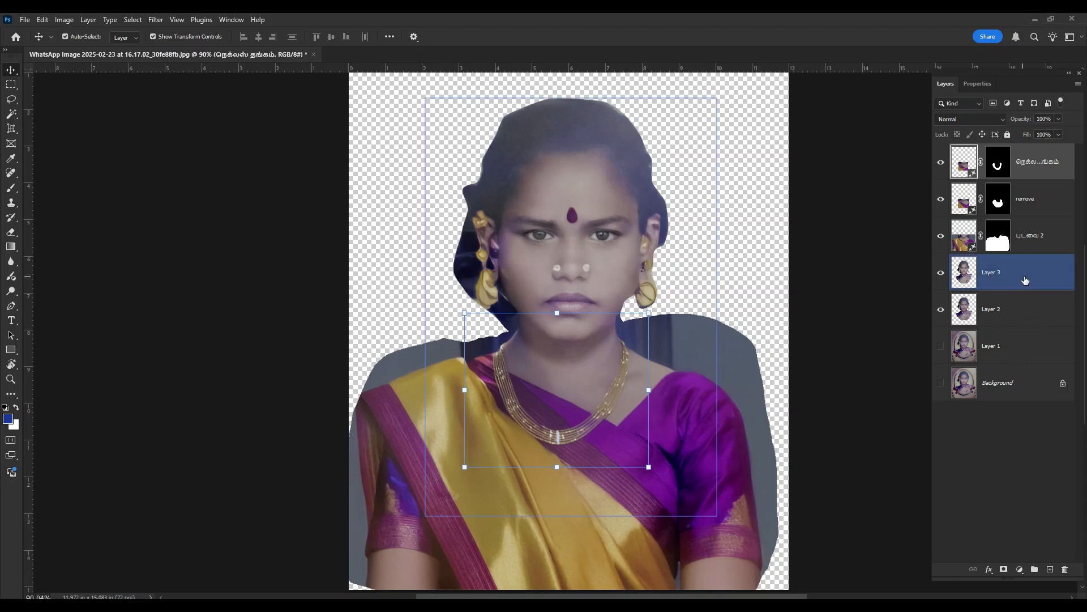
pyautogui.keyDown('shift'); pyautogui.click(1036, 174); pyautogui.keyUp('shift')
pyautogui.hotkey('ctrl', 'j')
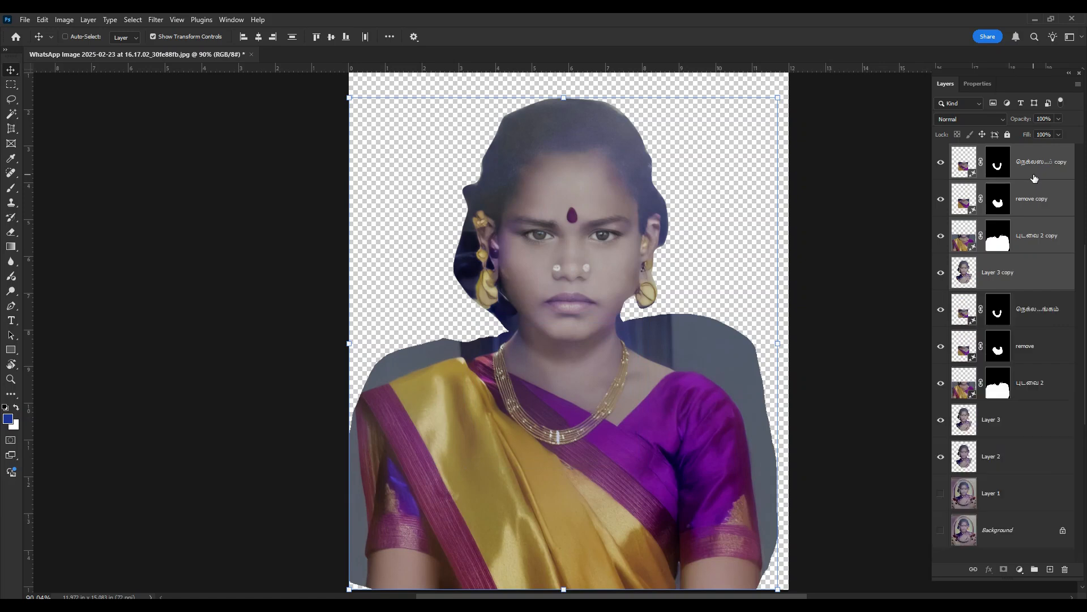
pyautogui.hotkey('ctrl', 'e')
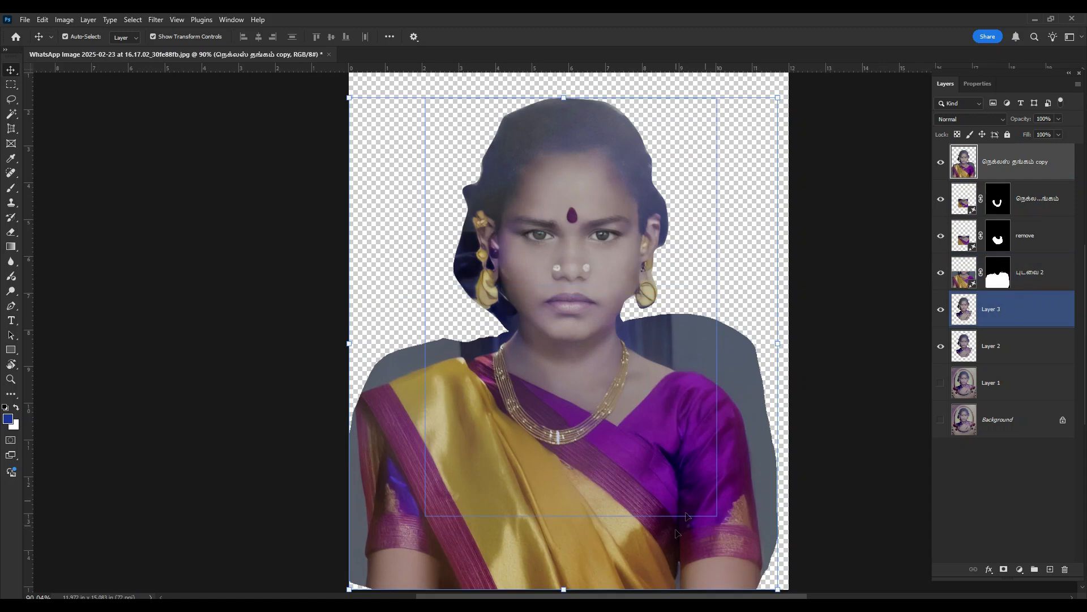
# - Group the layers from Layer 2 up to the original gold necklace layer, leaving out the merged copy, and hide the group
pyautogui.click(1028, 481)
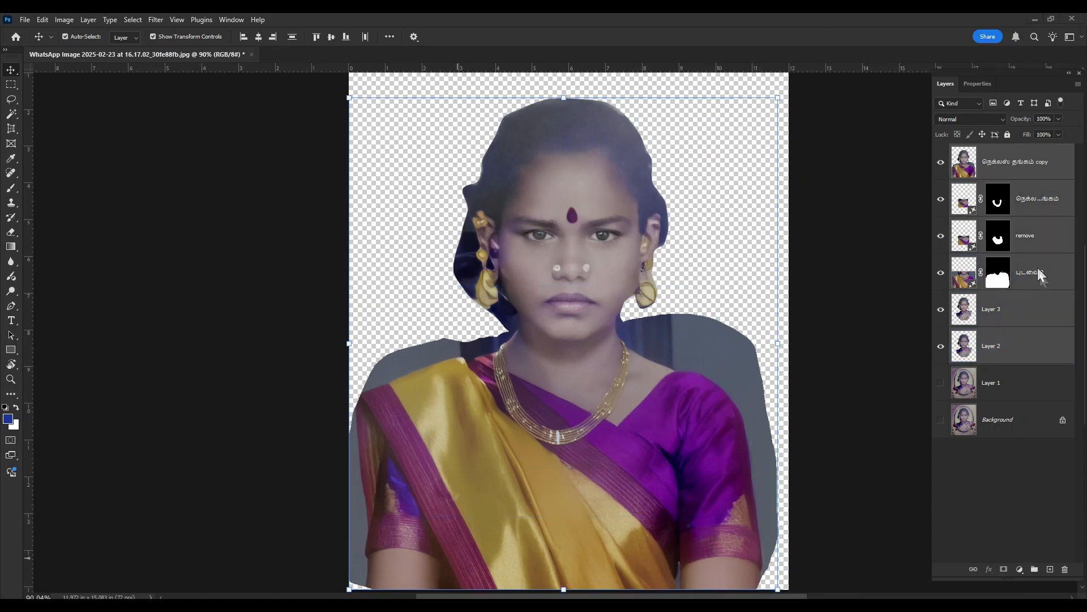
pyautogui.keyDown('ctrl'); pyautogui.click(1010, 163); pyautogui.keyUp('ctrl')
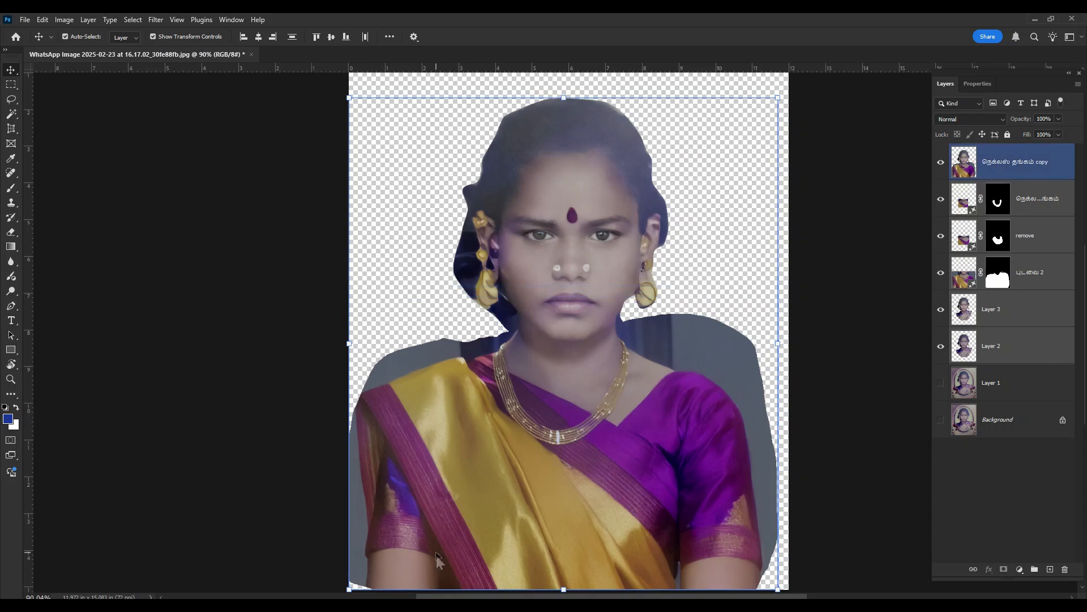
pyautogui.click(1034, 568)
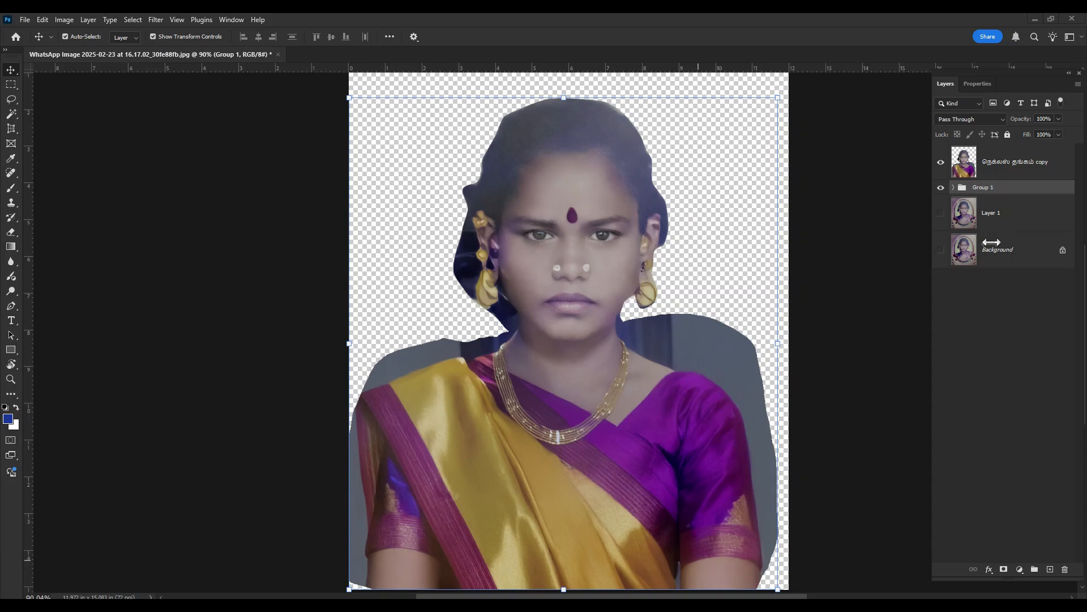
pyautogui.click(940, 187)
pyautogui.click(719, 371)
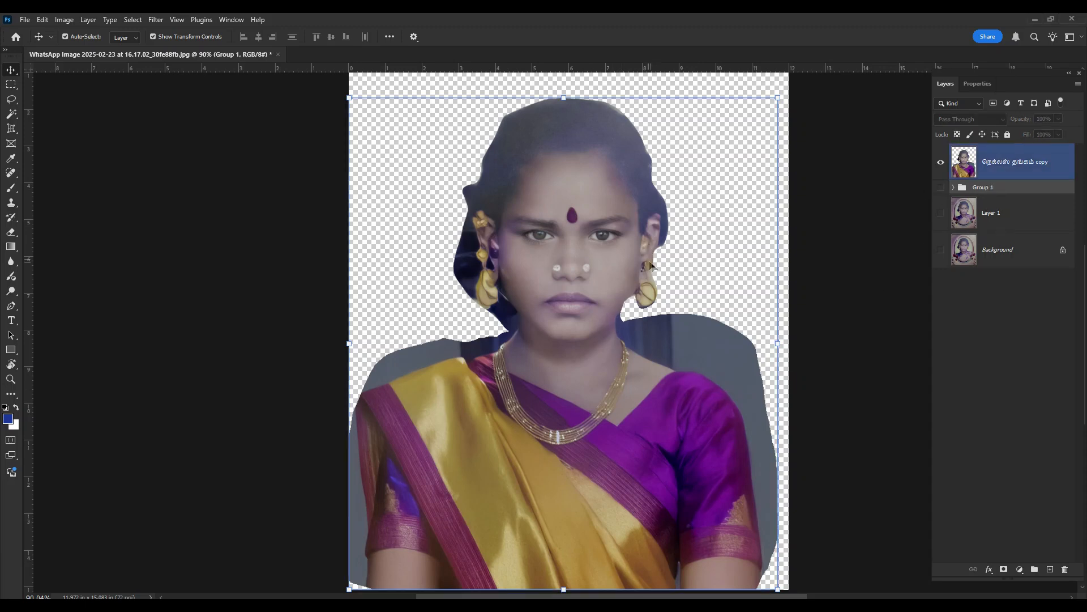
# - On the merged copy, select both ears with their earrings using the Lasso tool
pyautogui.click(1005, 163)
pyautogui.press('l')
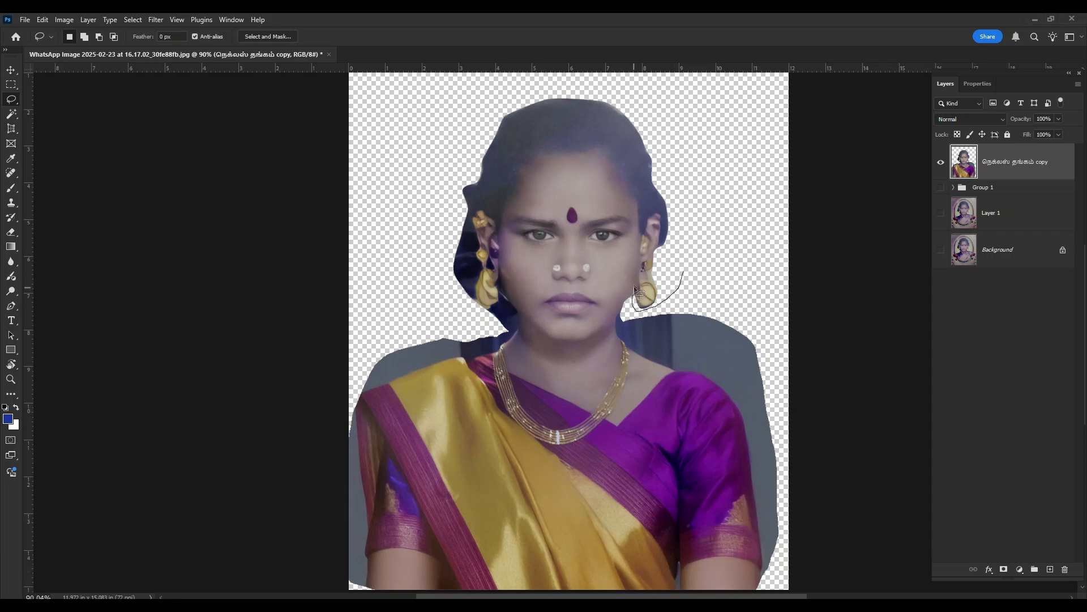
pyautogui.moveTo(677, 216); pyautogui.dragTo(684, 268)
pyautogui.hotkey('ctrl', 'd')
pyautogui.hotkey('ctrl', 'shift', 'd')
pyautogui.hotkey('ctrl', 'd')
pyautogui.hotkey('ctrl', 'shift', 'd')
pyautogui.moveTo(440, 258)
pyautogui.mouseDown()
pyautogui.moveTo(447, 216)
pyautogui.moveTo(478, 182)
pyautogui.moveTo(505, 262)
pyautogui.moveTo(502, 309)
pyautogui.moveTo(465, 316)
pyautogui.moveTo(440, 257)
pyautogui.mouseUp()
# - Show the contextual task bar and fill the ear selection using Generative Fill with the prompt "காது"
pyautogui.click(239, 21)
pyautogui.click(306, 481)
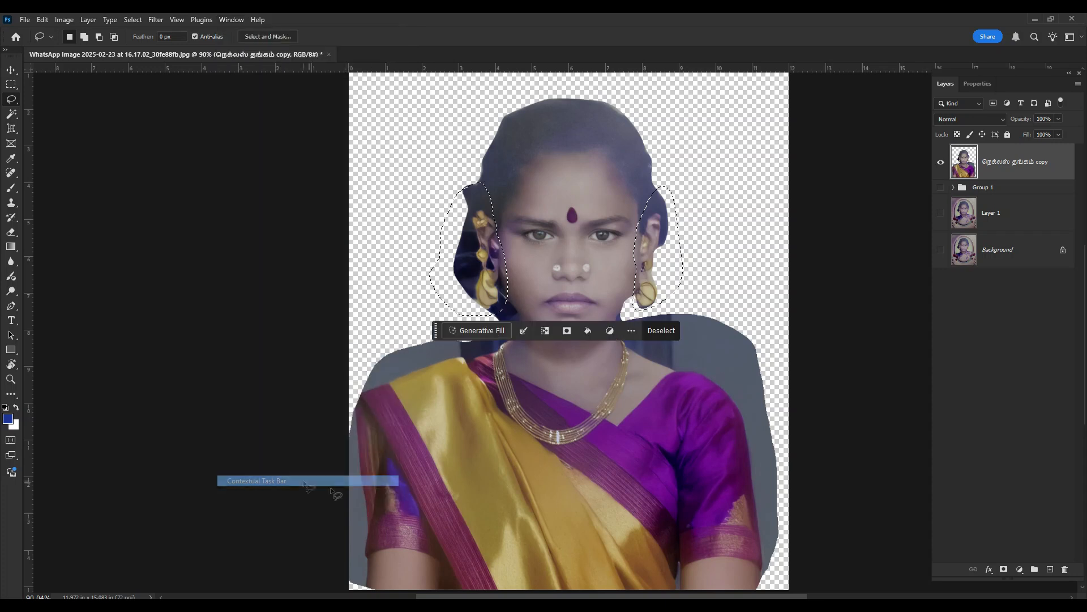
pyautogui.click(470, 332)
pyautogui.write('காது')
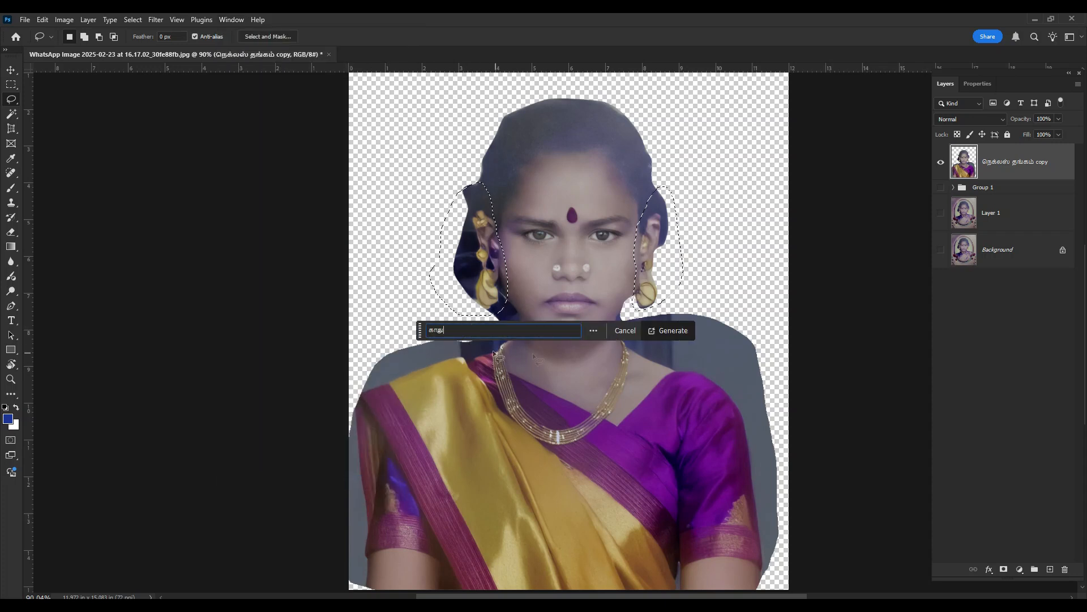
pyautogui.click(669, 331)
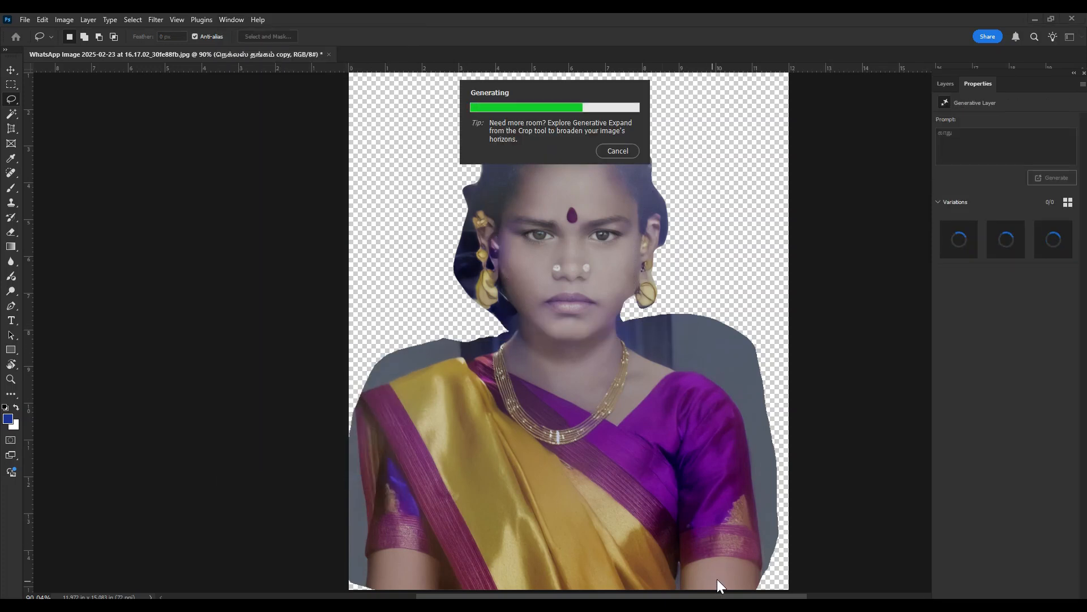
pyautogui.scroll(1, 654, 390)
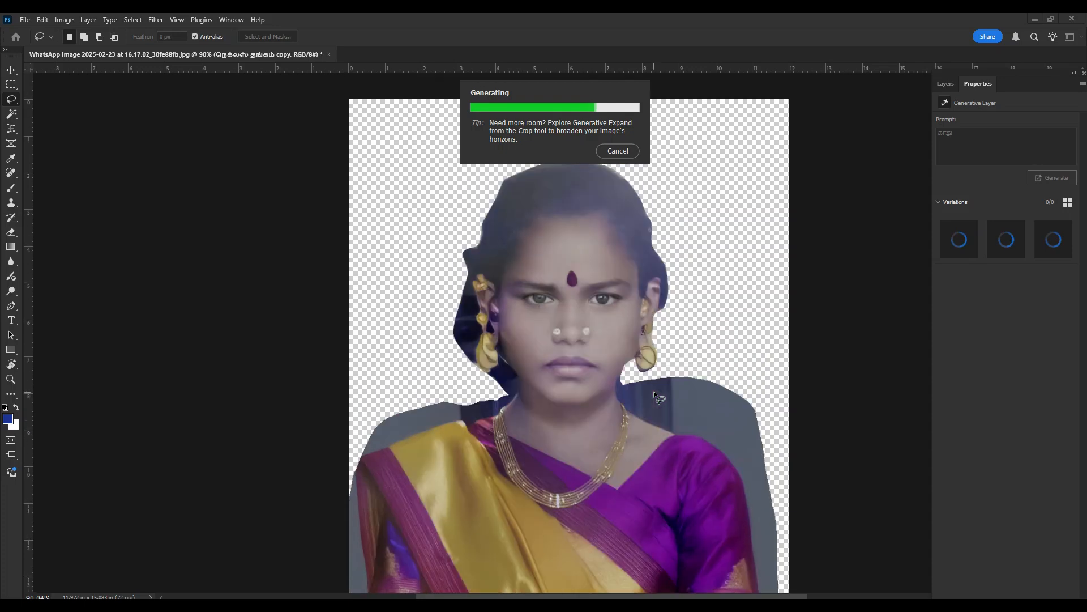
pyautogui.scroll(1, 640, 433)
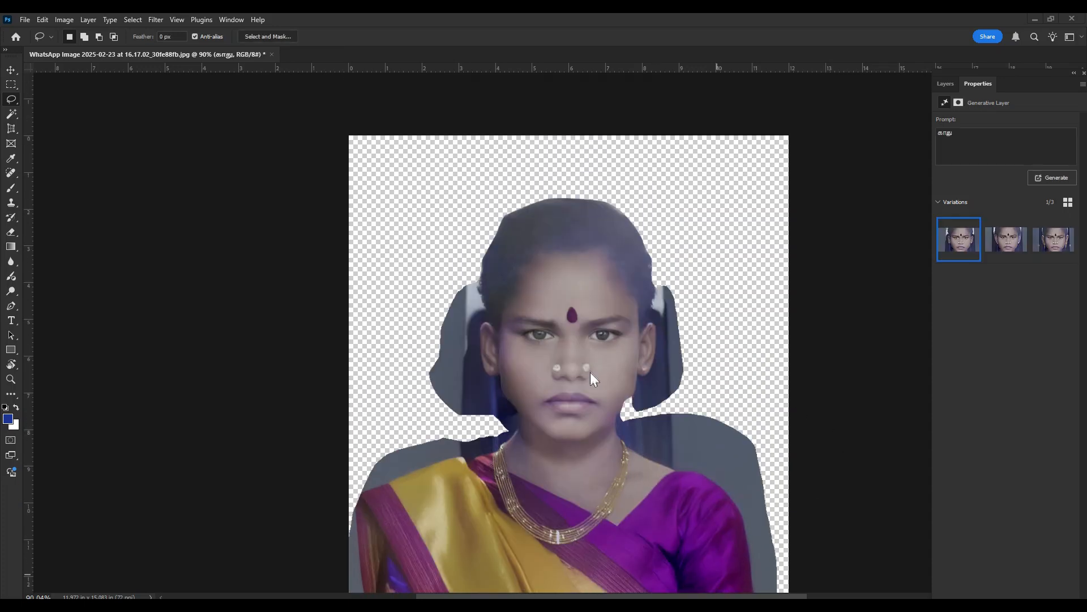
# - Compare the three generated ear variations and generate more variations similar to the second one
pyautogui.click(1004, 241)
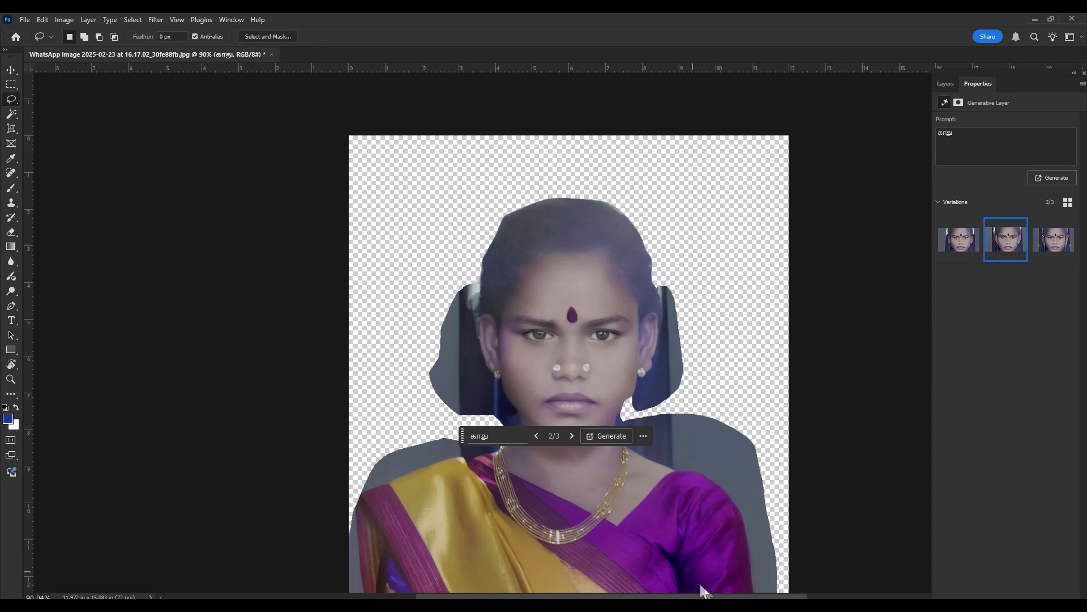
pyautogui.click(1052, 248)
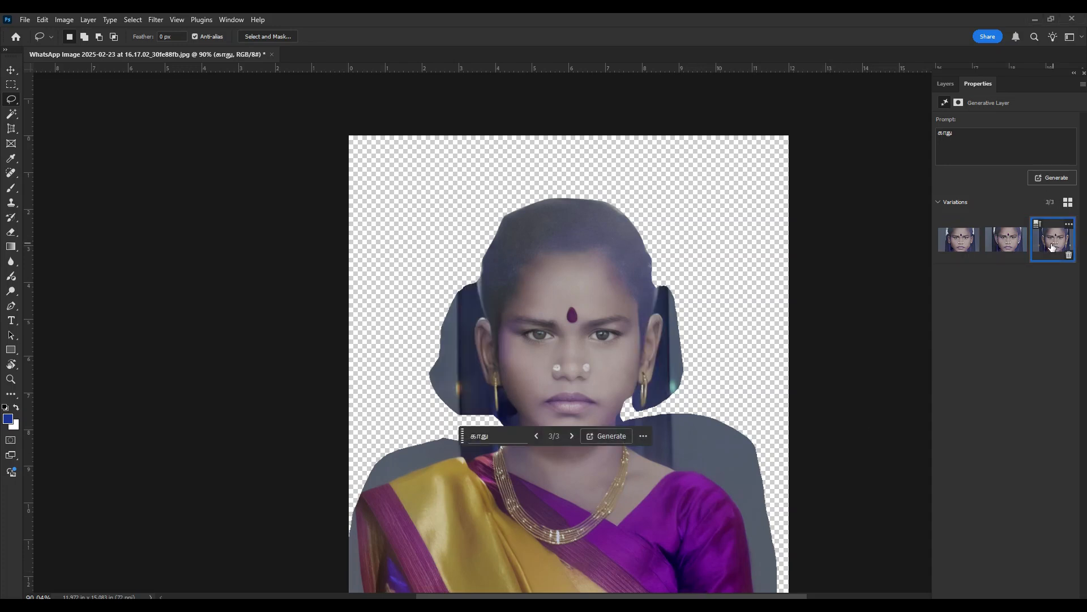
pyautogui.click(997, 249)
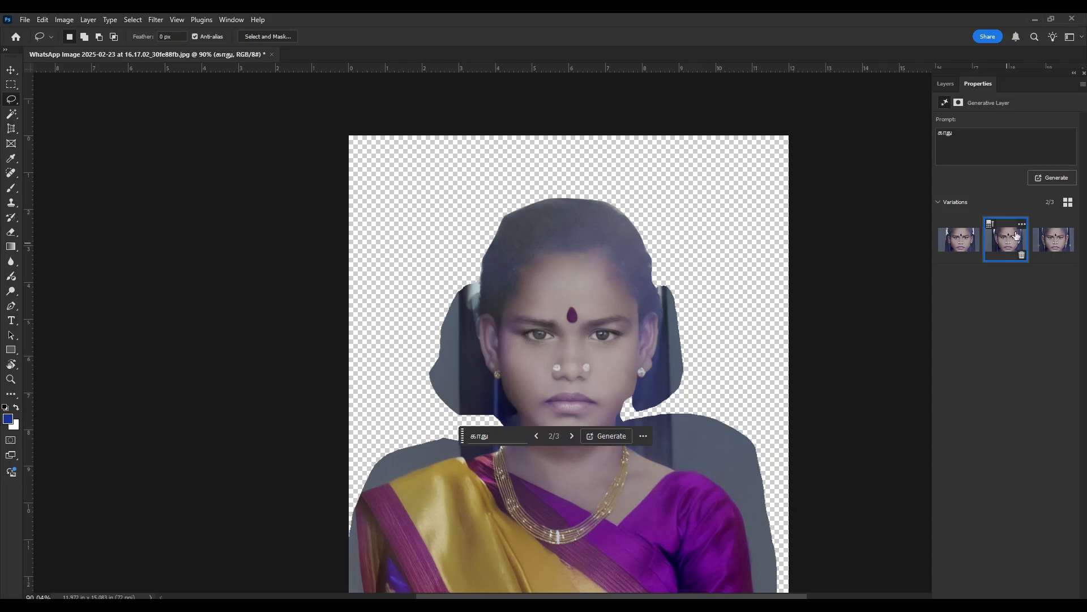
pyautogui.click(1021, 225)
pyautogui.click(1026, 234)
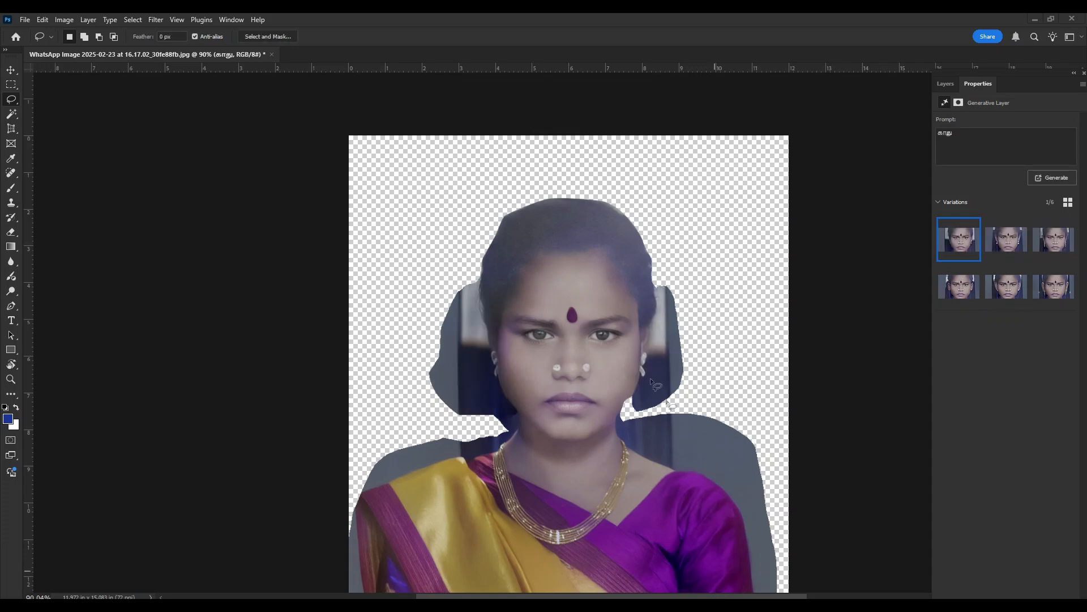
# - Compare the first three new ear variations up close and keep the third, with long beaded earrings
pyautogui.scroll(5, 650, 378)
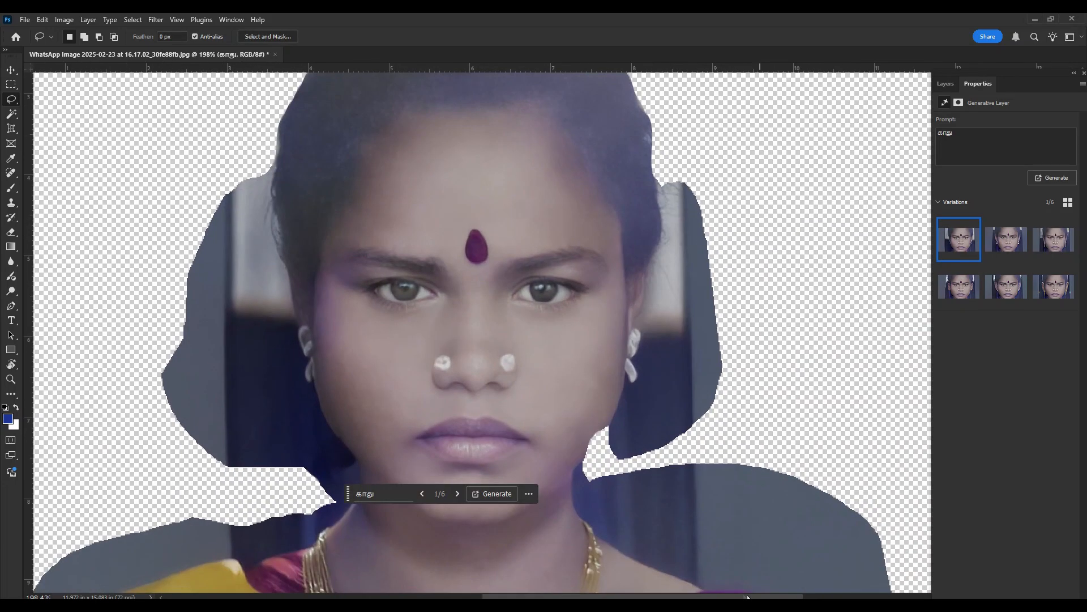
pyautogui.click(714, 587)
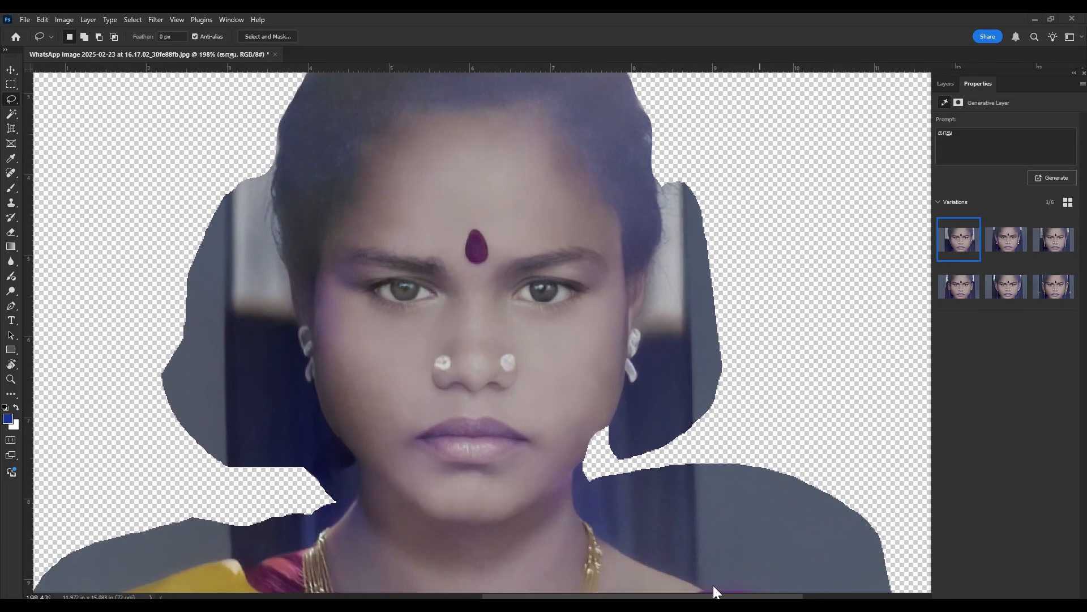
pyautogui.click(998, 243)
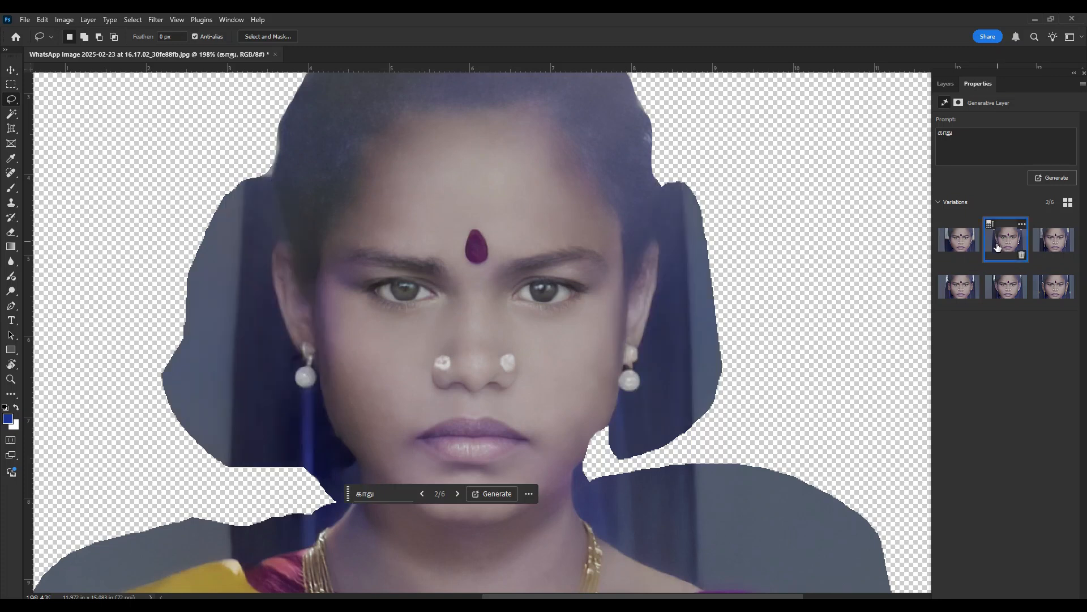
pyautogui.click(1055, 248)
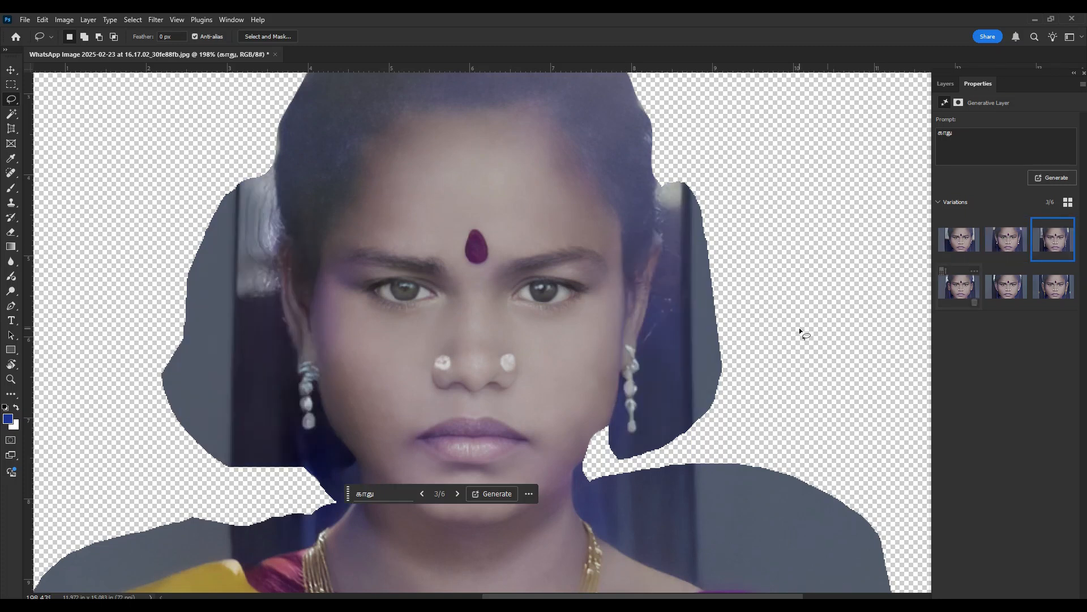
# - Merge the generated ear layer with the portrait copy layer directly below it
pyautogui.click(953, 83)
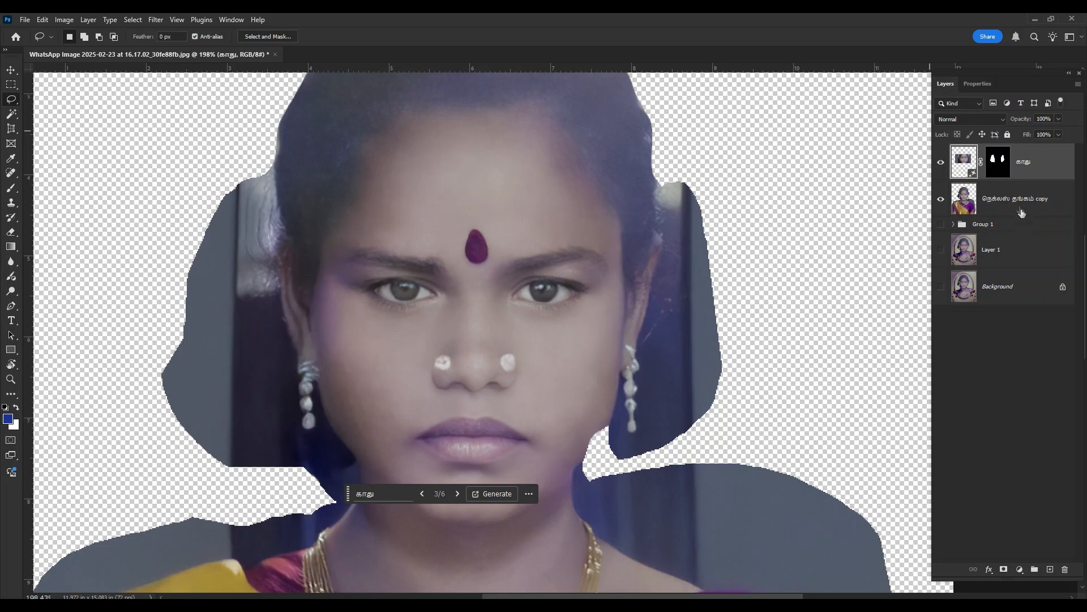
pyautogui.keyDown('shift'); pyautogui.click(1020, 207); pyautogui.keyUp('shift')
pyautogui.hotkey('ctrl', 'e')
pyautogui.moveTo(649, 377); pyautogui.dragTo(621, 224)
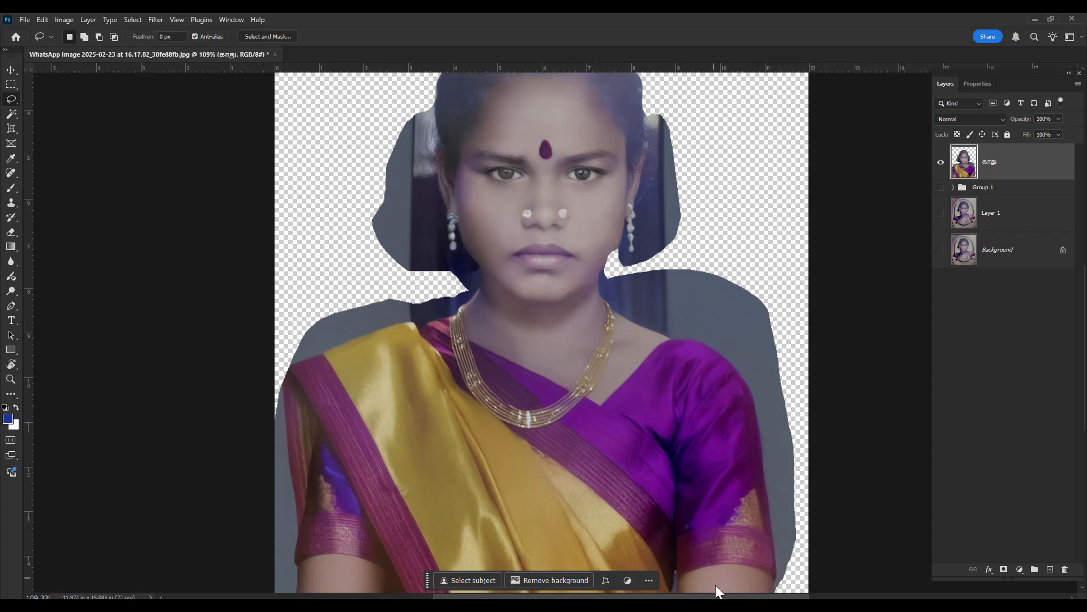
# - Start a Pen tool path at the foot of the left arm and trace up the sleeve and along the left shoulder
pyautogui.press('w')
pyautogui.hotkey('shift', 'w')
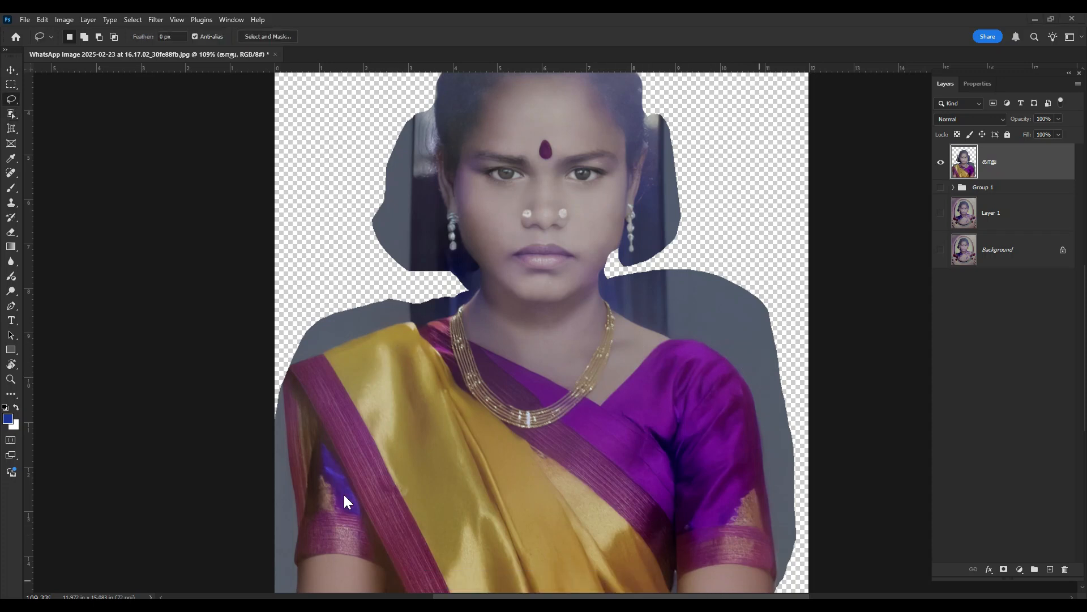
pyautogui.scroll(-2, 341, 492)
pyautogui.moveTo(287, 523); pyautogui.dragTo(371, 514)
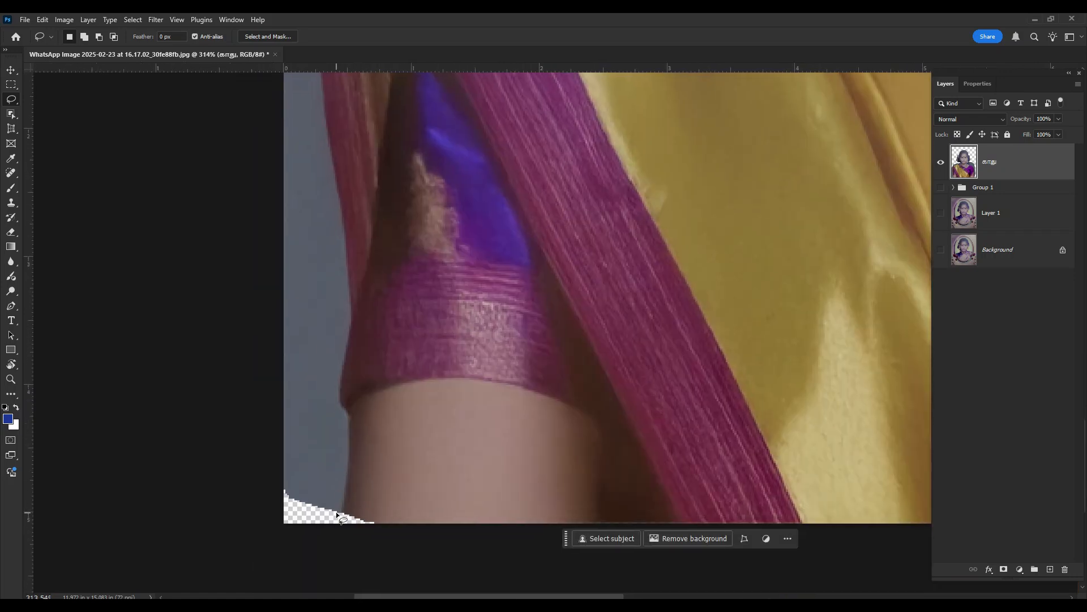
pyautogui.press('p')
pyautogui.click(341, 531)
pyautogui.moveTo(352, 296); pyautogui.dragTo(354, 270)
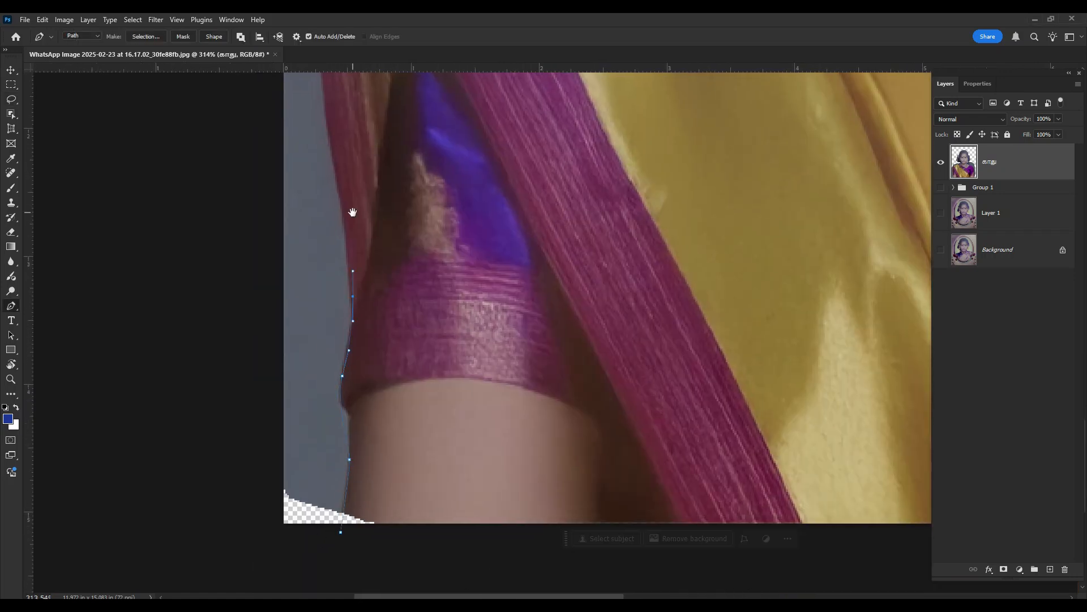
pyautogui.moveTo(351, 212); pyautogui.dragTo(356, 510)
pyautogui.moveTo(230, 435); pyautogui.dragTo(244, 426)
pyautogui.moveTo(306, 401); pyautogui.dragTo(334, 395)
pyautogui.moveTo(400, 355); pyautogui.dragTo(413, 354)
# - Continue the path up the left side of the neck and jaw and around the left earring and ear
pyautogui.scroll(4, 571, 289)
pyautogui.click(602, 323)
pyautogui.click(850, 184)
pyautogui.moveTo(850, 184); pyautogui.dragTo(713, 434)
pyautogui.click(736, 336)
pyautogui.click(675, 236)
pyautogui.moveTo(677, 234); pyautogui.dragTo(716, 404)
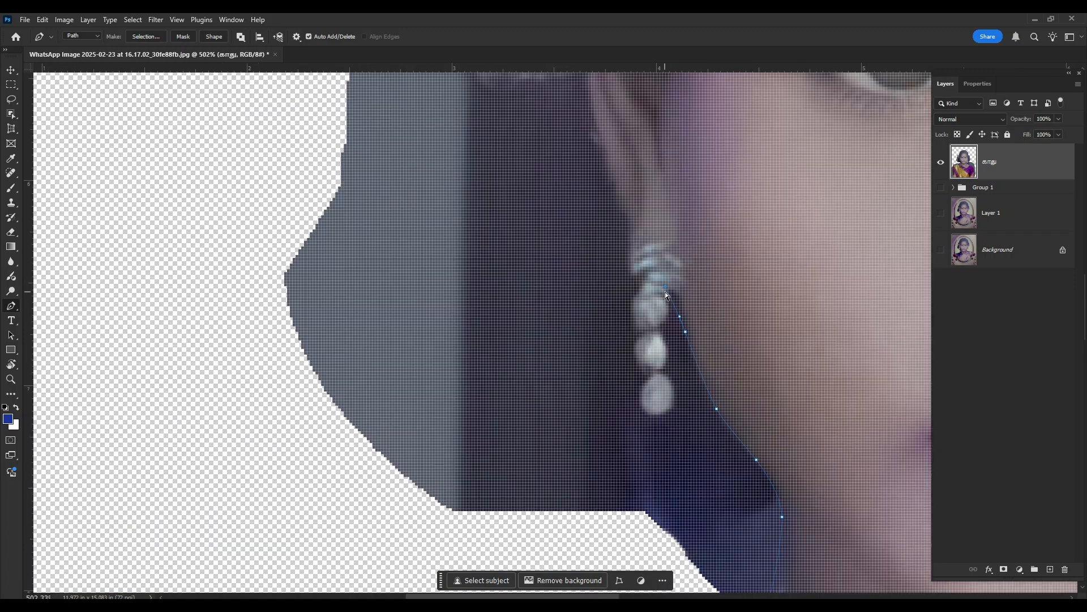
pyautogui.moveTo(664, 361); pyautogui.dragTo(660, 367)
pyautogui.click(646, 376)
pyautogui.moveTo(618, 199); pyautogui.dragTo(600, 357)
pyautogui.moveTo(572, 169); pyautogui.dragTo(453, 453)
pyautogui.click(456, 233)
# - Continue the path over the hair and around the right ear and earring down to the neck
pyautogui.scroll(-1, 456, 233)
pyautogui.click(674, 237)
pyautogui.moveTo(884, 351); pyautogui.dragTo(543, 170)
pyautogui.moveTo(627, 315)
pyautogui.mouseDown()
pyautogui.moveTo(625, 336)
pyautogui.moveTo(657, 163)
pyautogui.mouseUp()
pyautogui.click(635, 391)
pyautogui.scroll(4, 650, 315)
pyautogui.click(614, 318)
pyautogui.moveTo(510, 482); pyautogui.dragTo(541, 170)
pyautogui.click(401, 294)
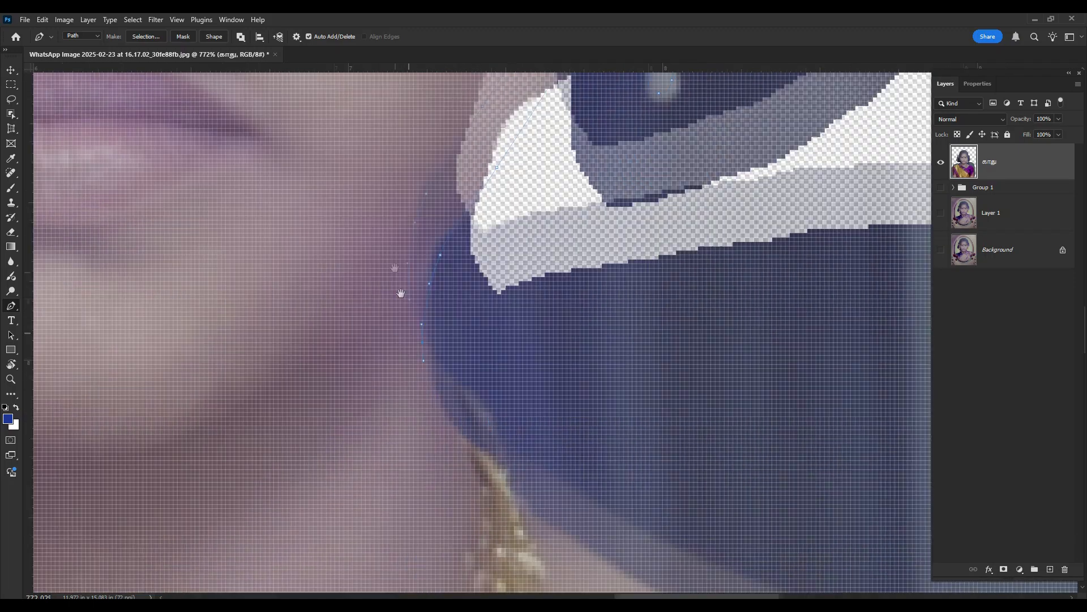
# - Continue the path along the right shoulder and down the outer edge of the right sleeve and arm
pyautogui.moveTo(721, 419); pyautogui.dragTo(736, 419)
pyautogui.scroll(-5, 588, 314)
pyautogui.click(788, 457)
pyautogui.moveTo(777, 454)
pyautogui.mouseDown()
pyautogui.moveTo(641, 209)
pyautogui.moveTo(623, 132)
pyautogui.mouseUp()
pyautogui.click(682, 427)
pyautogui.scroll(-5, 702, 514)
# - Close the path in a wide loop outside the woman and convert it into a selection of the background
pyautogui.moveTo(662, 449); pyautogui.dragTo(679, 528)
pyautogui.moveTo(847, 400); pyautogui.dragTo(843, 375)
pyautogui.moveTo(755, 155); pyautogui.dragTo(733, 133)
pyautogui.moveTo(575, 74); pyautogui.dragTo(552, 74)
pyautogui.moveTo(330, 207); pyautogui.dragTo(315, 235)
pyautogui.moveTo(269, 417); pyautogui.dragTo(263, 459)
pyautogui.moveTo(256, 541); pyautogui.dragTo(261, 550)
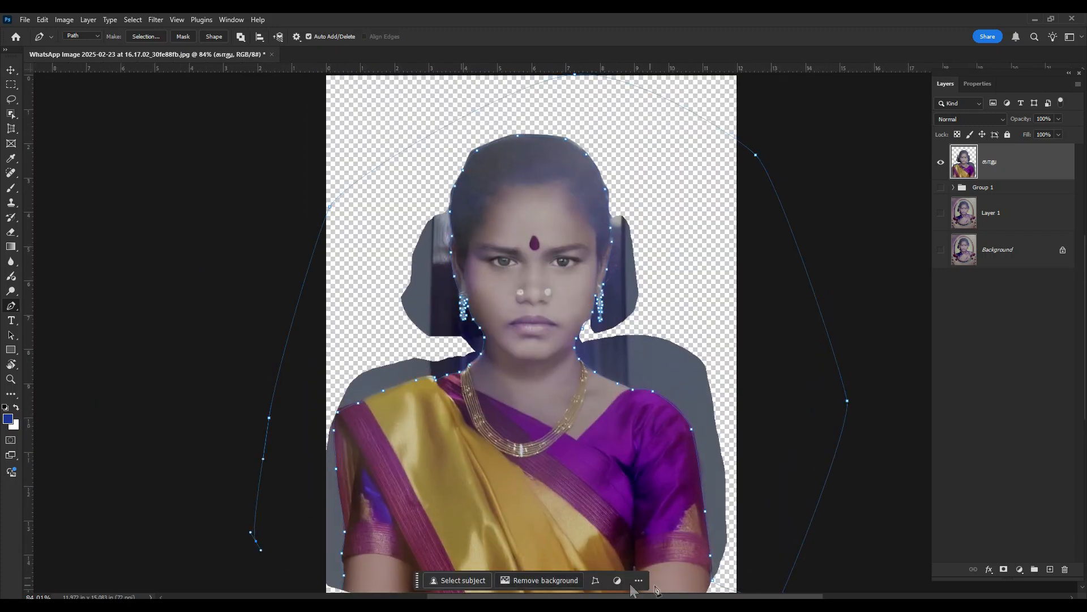
pyautogui.click(721, 583)
pyautogui.scroll(-1, 724, 538)
pyautogui.hotkey('ctrl', 'Return')
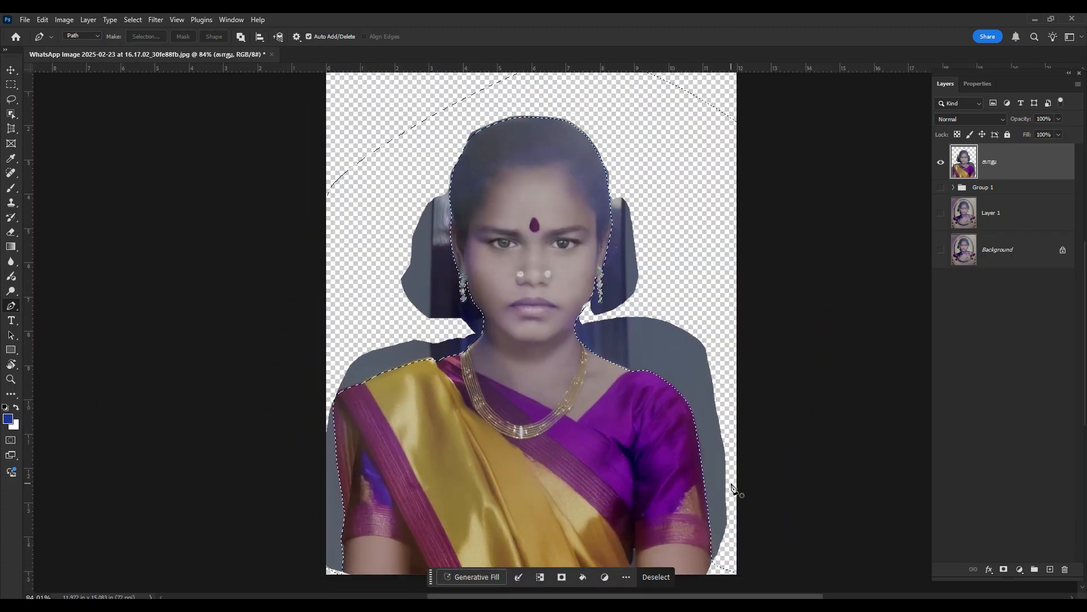
# - Feather the background selection by 0.5 pixels and delete the leftover background around the woman, clearing the selection
pyautogui.hotkey('ctrl', 'd')
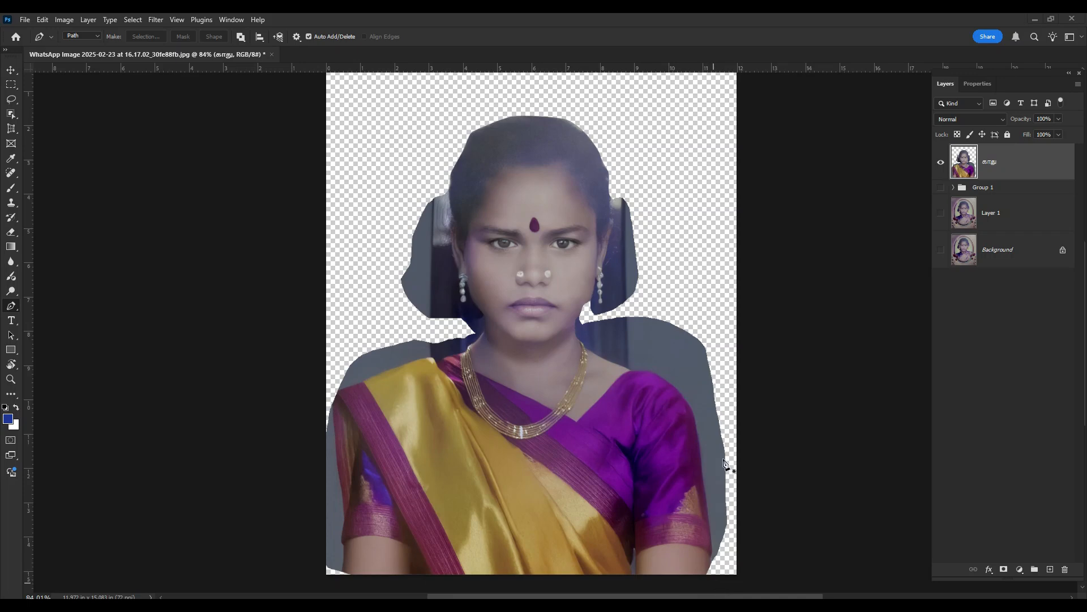
pyautogui.hotkey('ctrl', 'z')
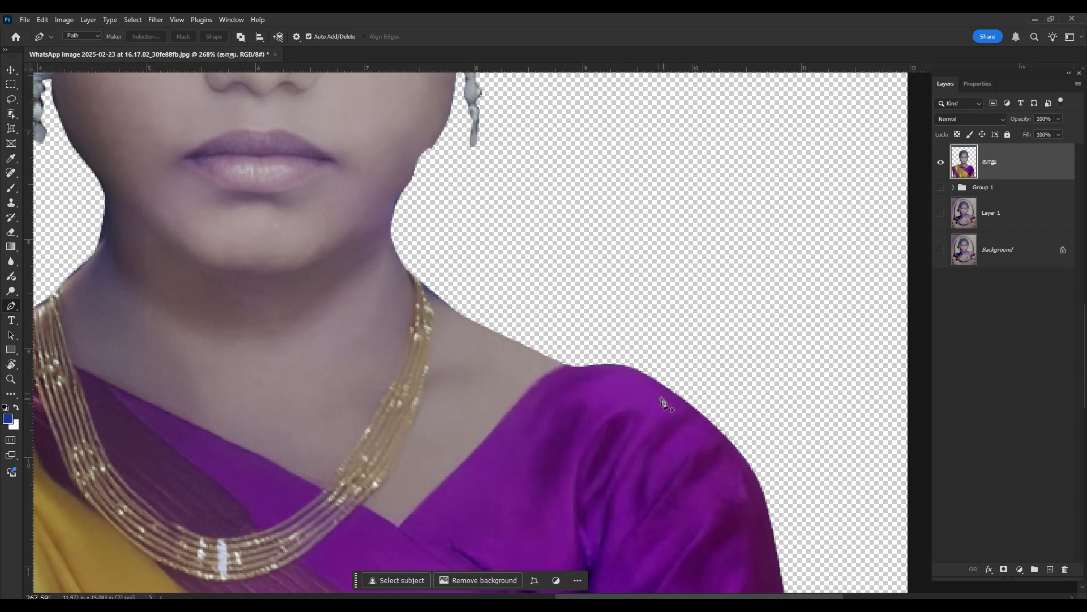
pyautogui.scroll(5, 651, 375)
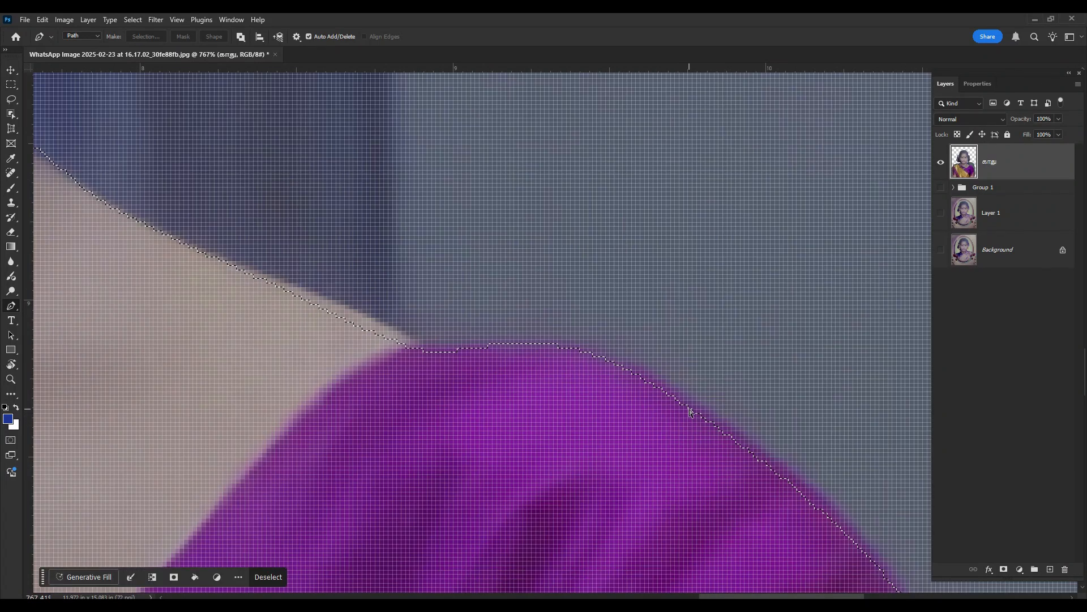
pyautogui.hotkey('shift', 'F6')
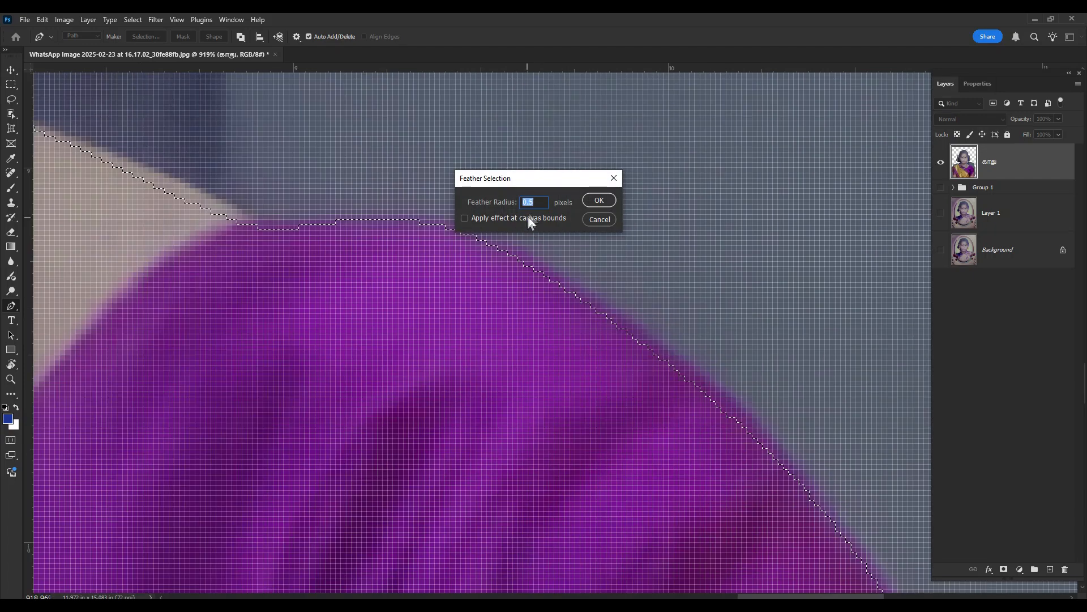
pyautogui.click(600, 201)
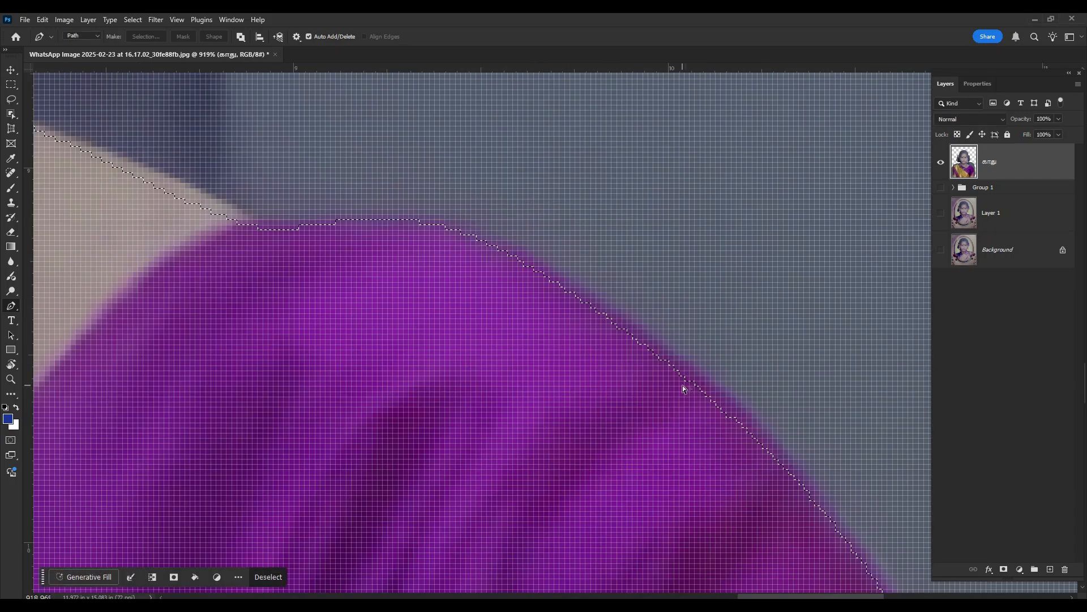
pyautogui.press('Delete')
pyautogui.hotkey('ctrl', 'd')
pyautogui.scroll(-10, 691, 389)
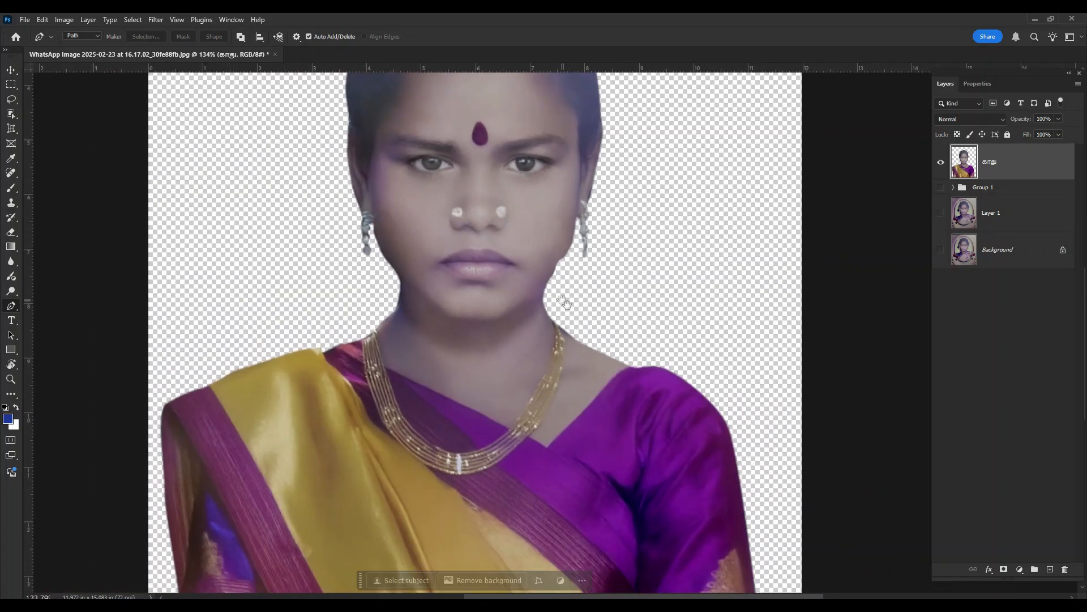
pyautogui.scroll(-3, 637, 367)
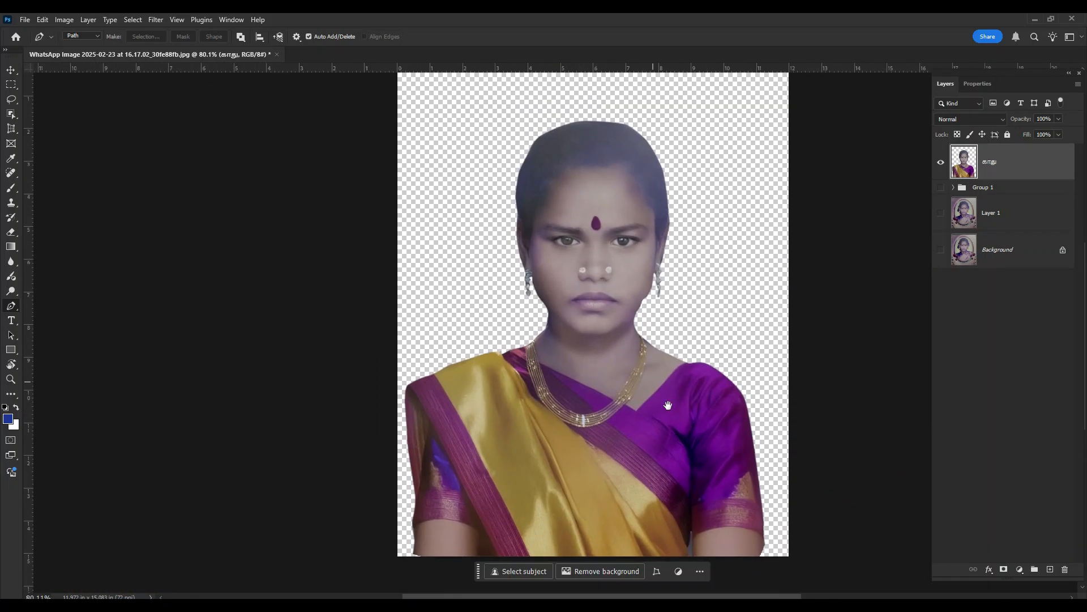
# - Load the cutout layer's outline as a selection and invert it to select the empty area around the woman
pyautogui.press('m')
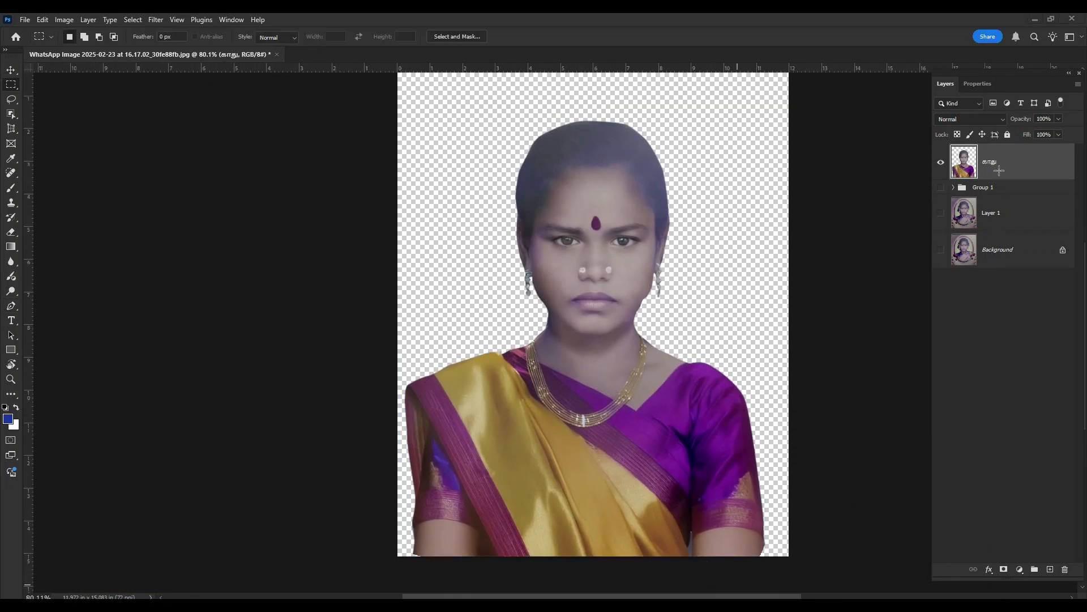
pyautogui.keyDown('ctrl'); pyautogui.click(964, 171); pyautogui.keyUp('ctrl')
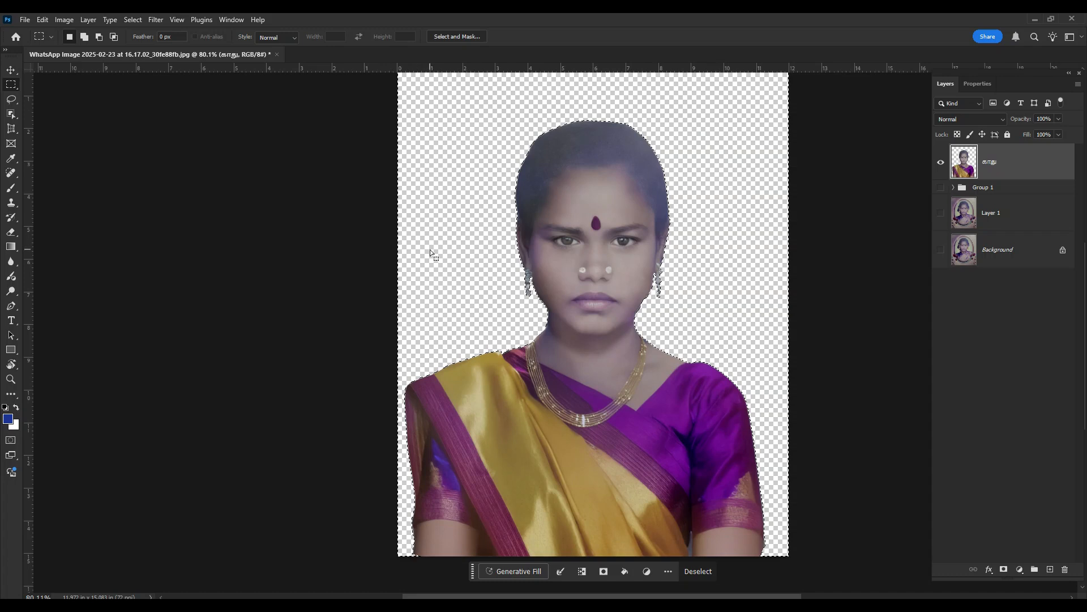
pyautogui.moveTo(473, 570); pyautogui.dragTo(634, 385)
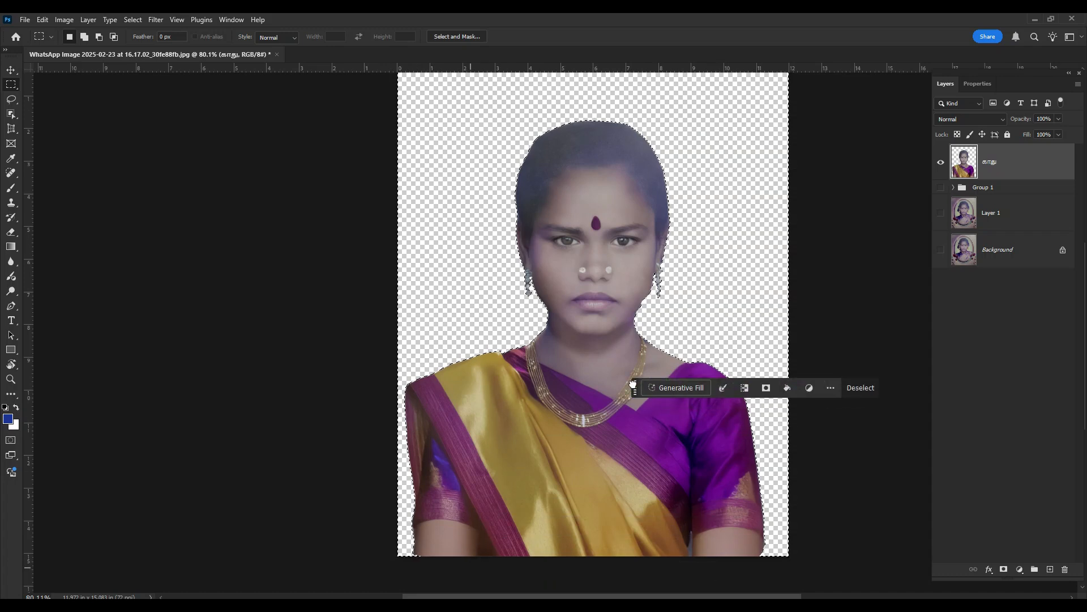
# - Fill the selected empty area using Generative Fill with the prompt "old photo backound"
pyautogui.click(660, 388)
pyautogui.write('old photo backound')
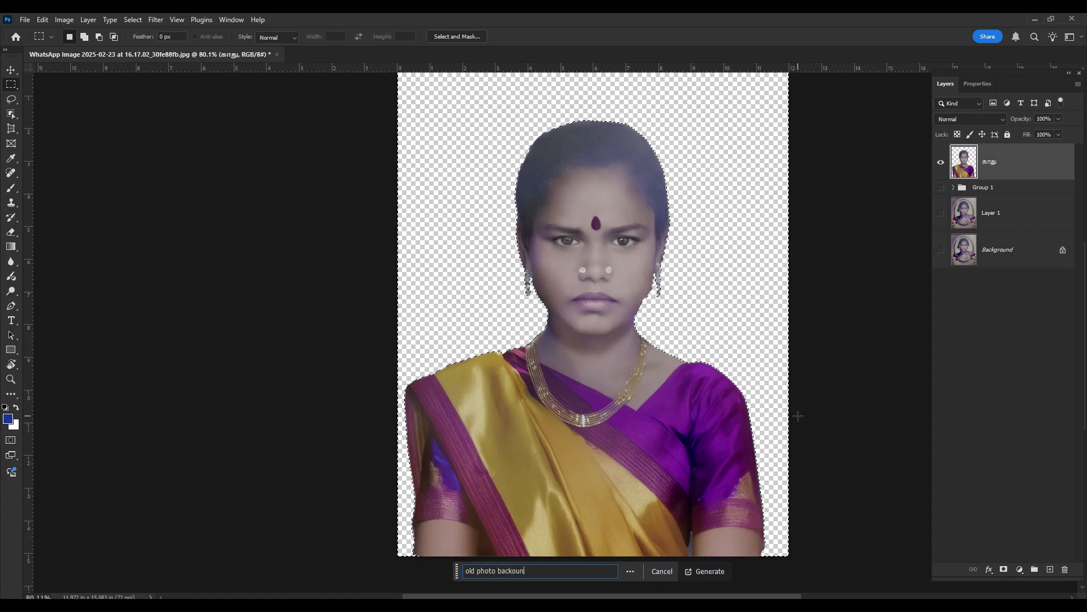
pyautogui.press('Return')
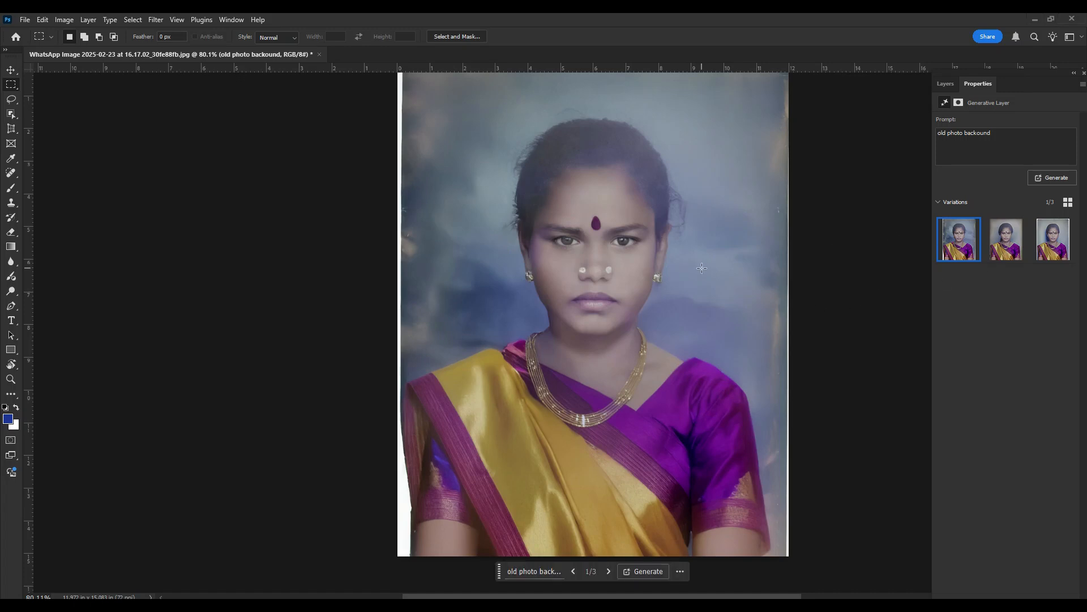
# - Preview the three generated backgrounds and generate further variations based on the first, mottled blue one
pyautogui.press('v')
pyautogui.click(992, 239)
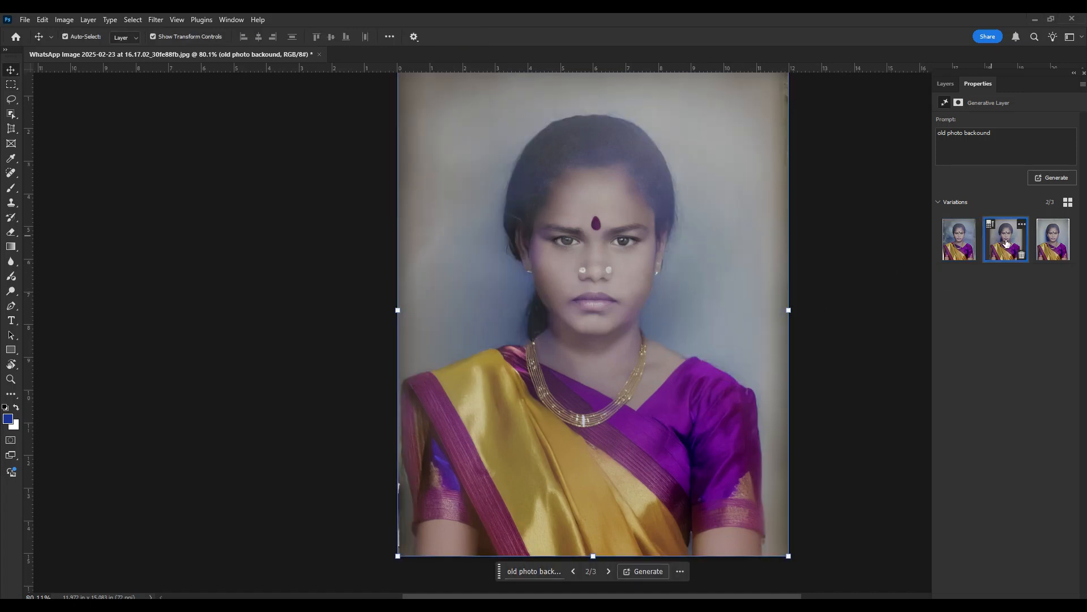
pyautogui.click(1048, 231)
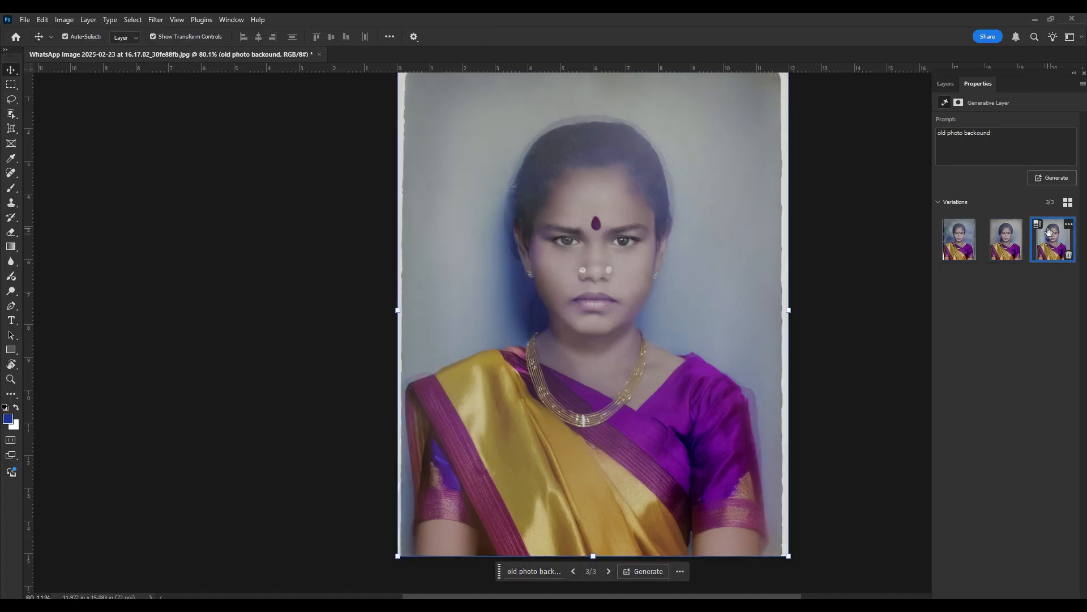
pyautogui.click(963, 246)
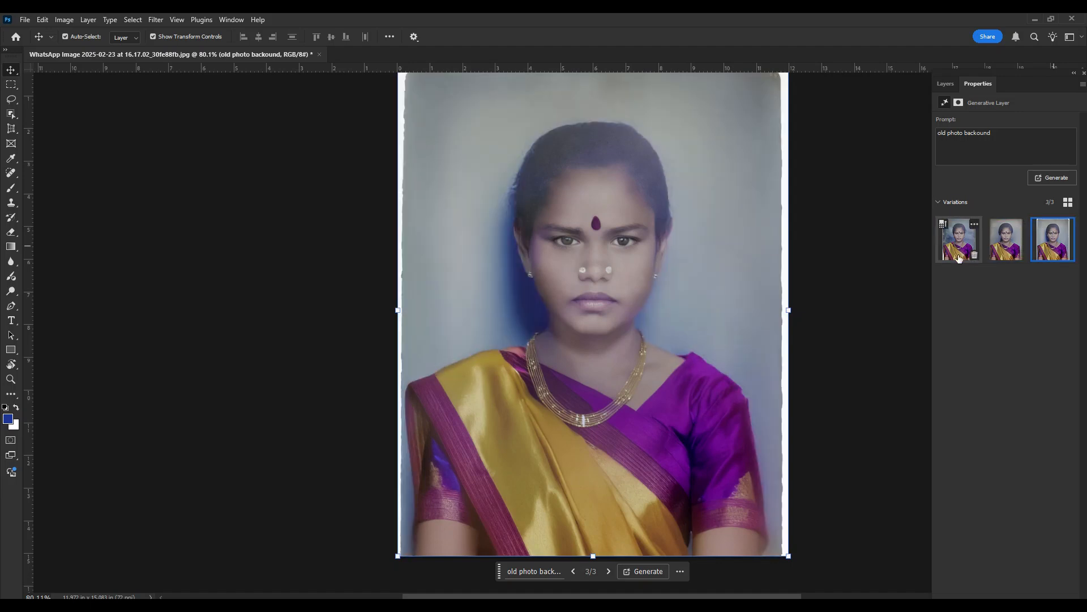
pyautogui.click(974, 225)
pyautogui.click(983, 242)
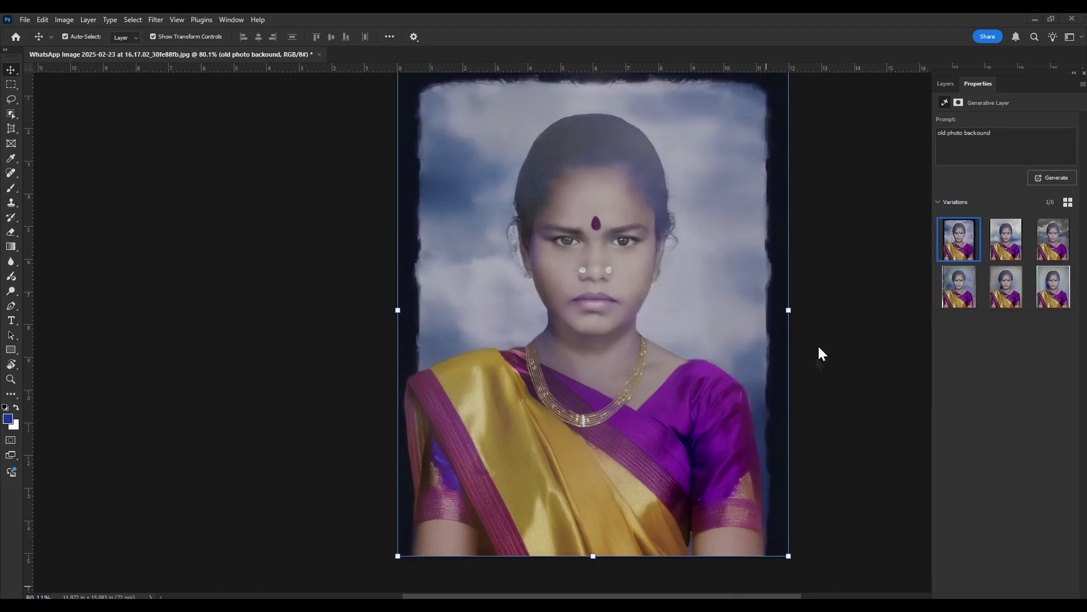
# - Compare the new background variations and choose the fourth one, the mottled blue backdrop
pyautogui.click(1017, 247)
pyautogui.click(1052, 240)
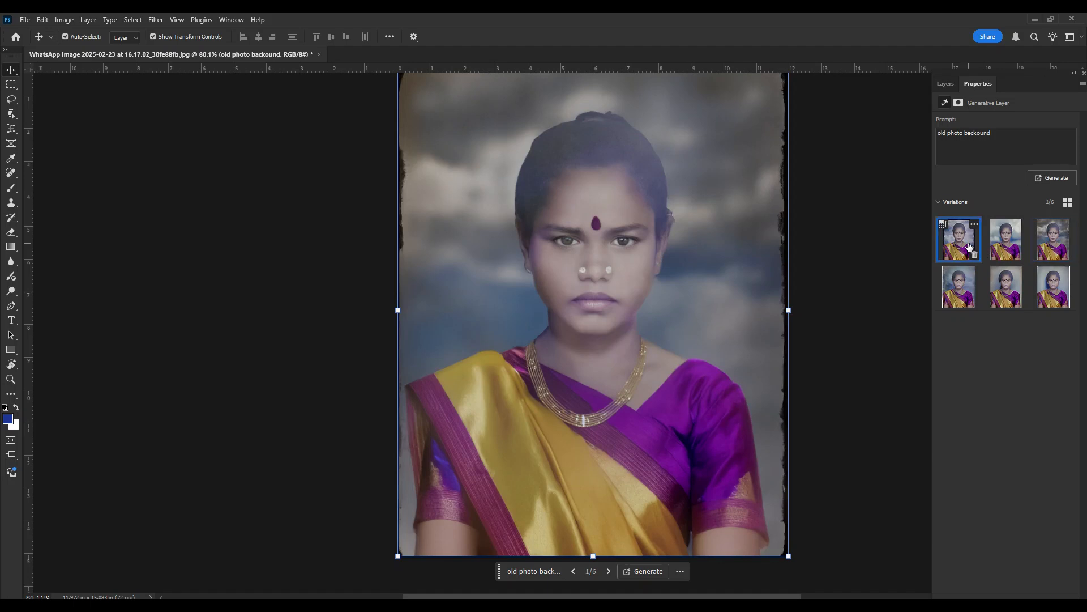
pyautogui.click(957, 287)
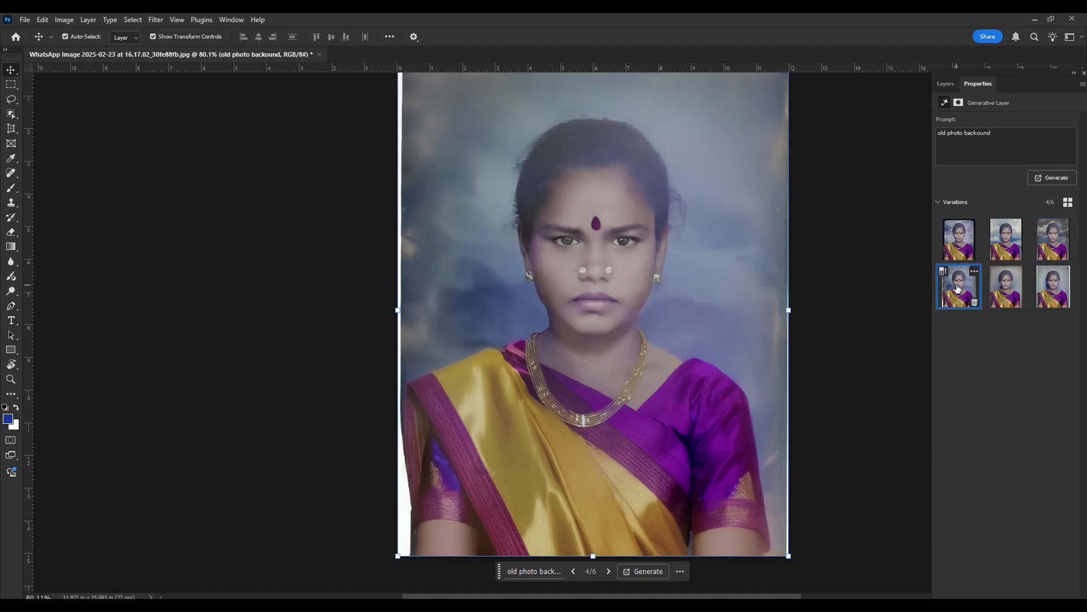
pyautogui.hotkey('ctrl', 'space')
pyautogui.moveTo(587, 291); pyautogui.dragTo(630, 195)
pyautogui.moveTo(661, 340); pyautogui.dragTo(612, 345)
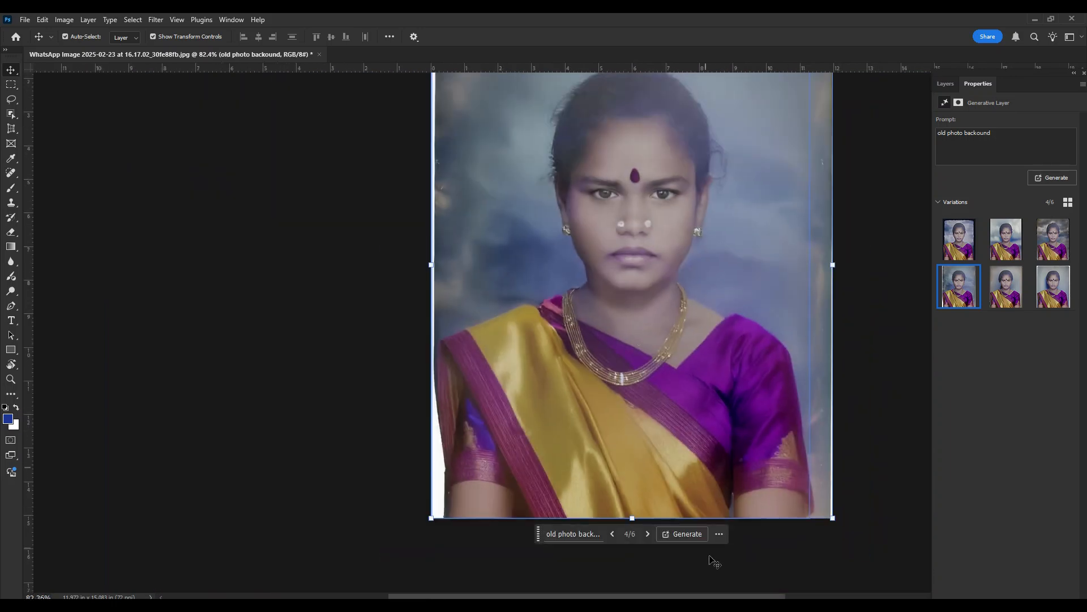
# - Merge the generated background layer with the woman's cutout layer directly beneath it
pyautogui.click(949, 83)
pyautogui.click(998, 200)
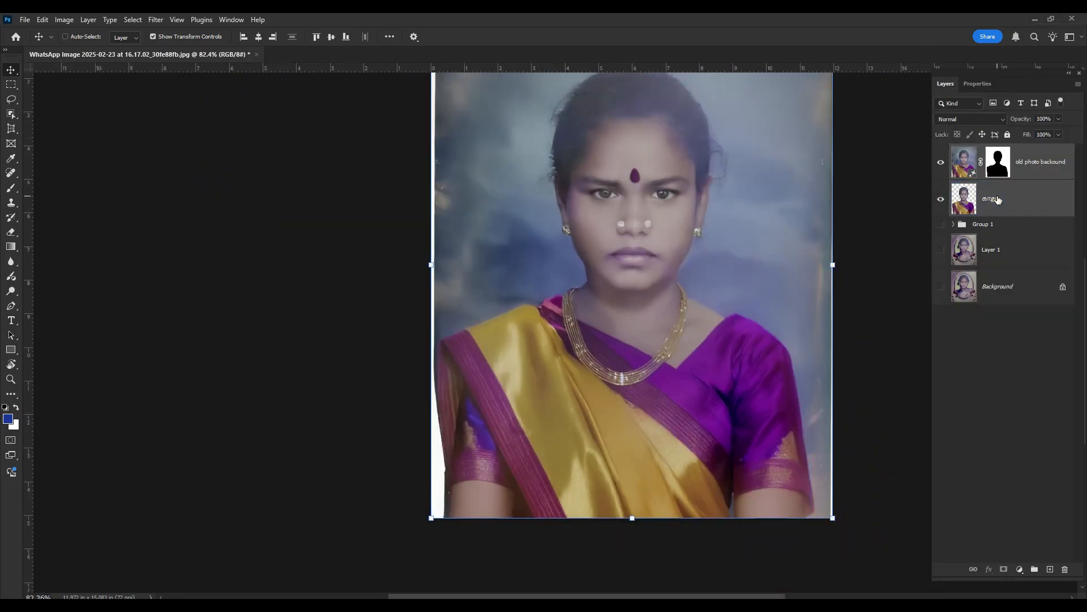
pyautogui.hotkey('ctrl', 'e')
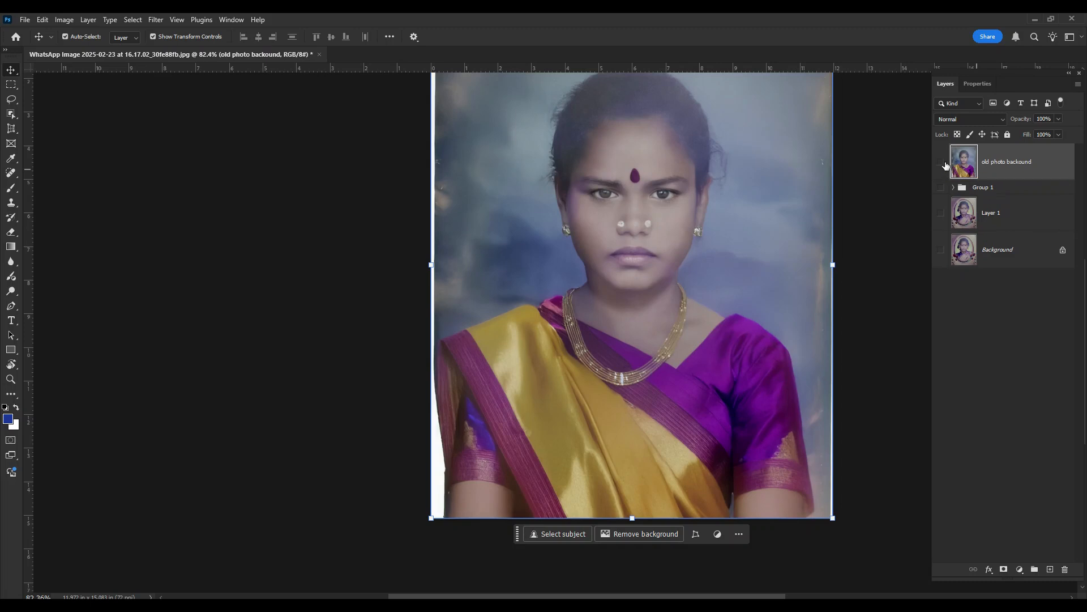
pyautogui.moveTo(702, 413); pyautogui.dragTo(653, 457)
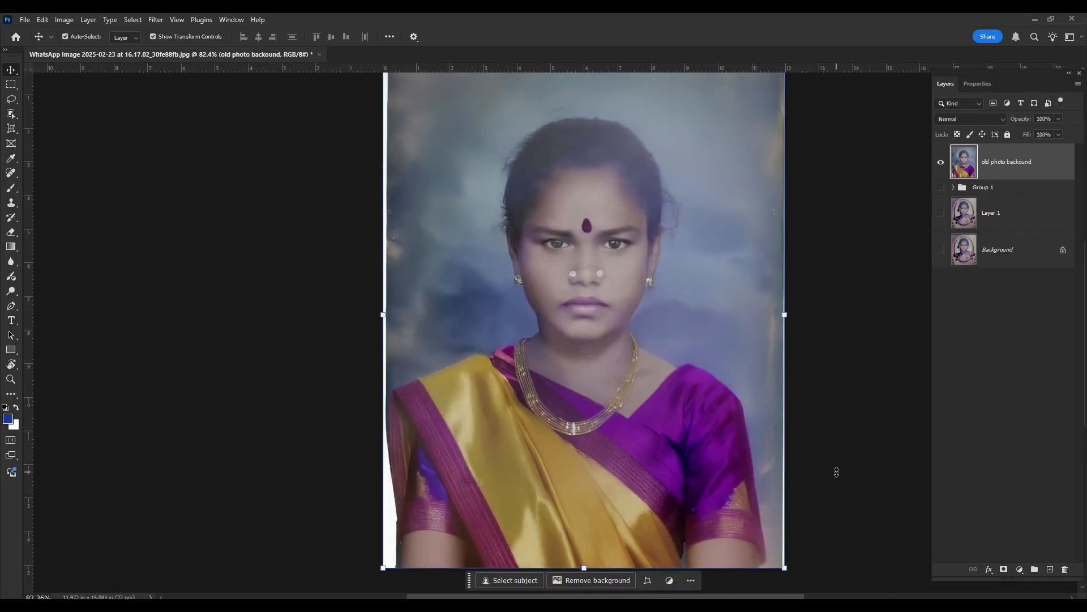
# - Apply Levels to the merged portrait with midtones at 0.73 and a lowered white input level
pyautogui.hotkey('ctrl', 'l')
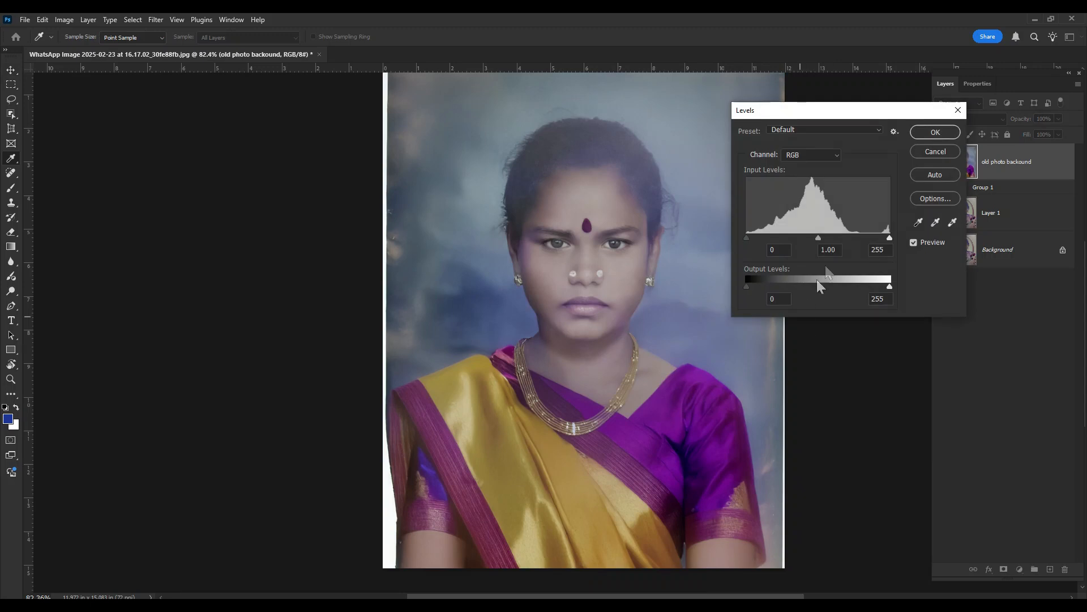
pyautogui.moveTo(818, 238); pyautogui.dragTo(871, 237)
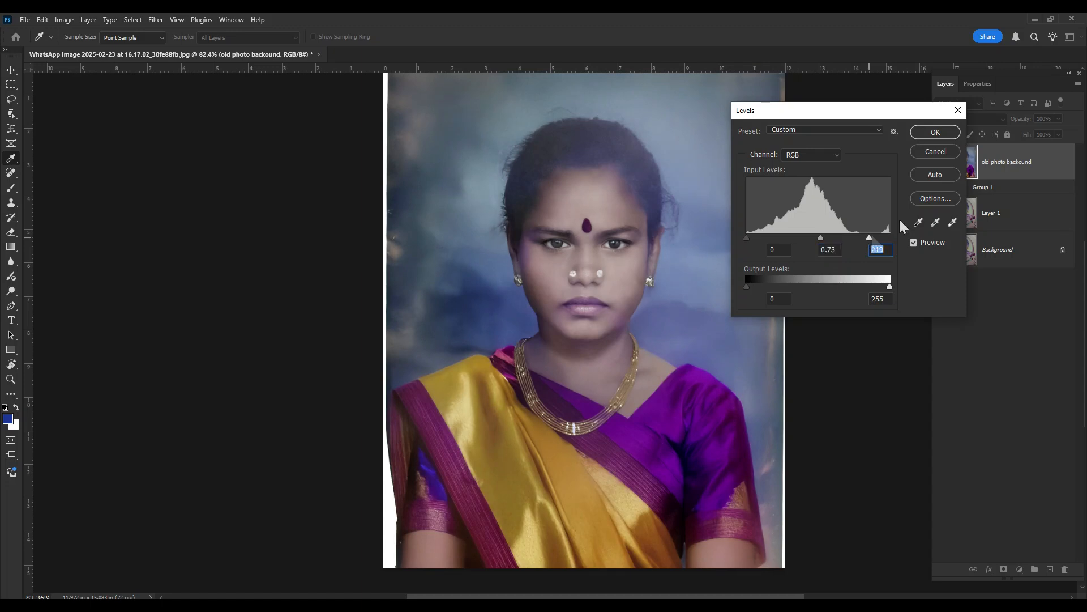
pyautogui.click(943, 129)
pyautogui.press('v')
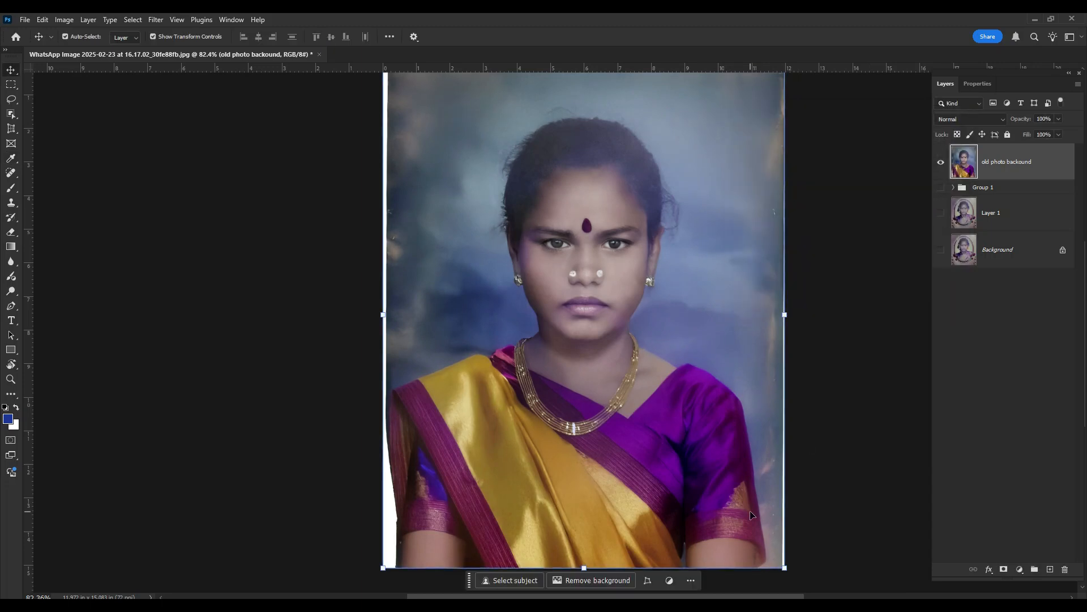
# - Apply the Camera Raw filter to the merged portrait with exposure +0.25, contrast +30 and blacks +31
pyautogui.hotkey('ctrl', 'shift', 'a')
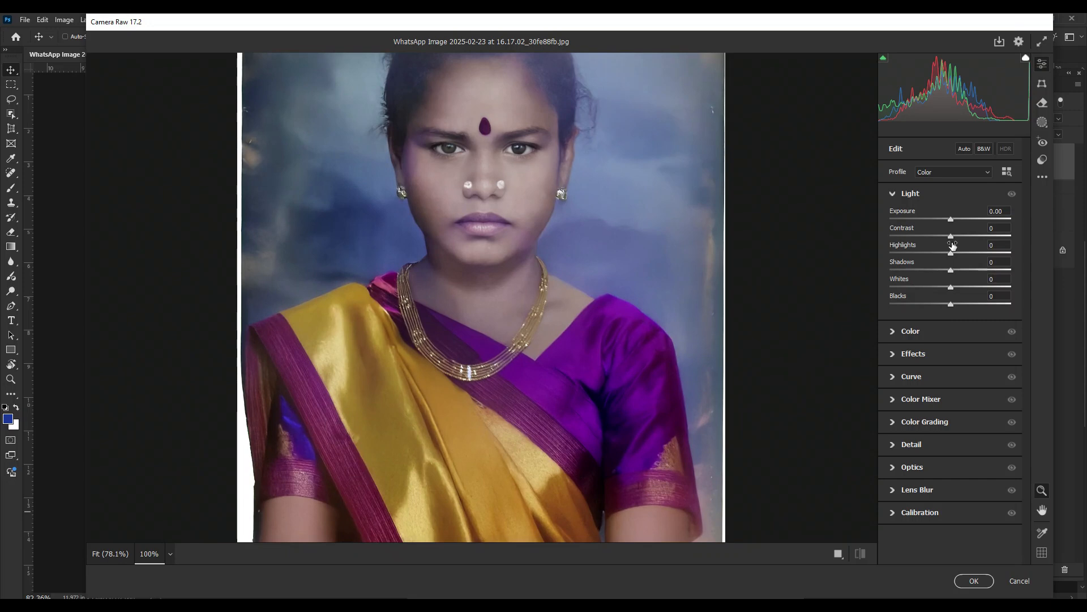
pyautogui.moveTo(947, 238)
pyautogui.mouseDown()
pyautogui.moveTo(966, 238)
pyautogui.moveTo(953, 219)
pyautogui.mouseUp()
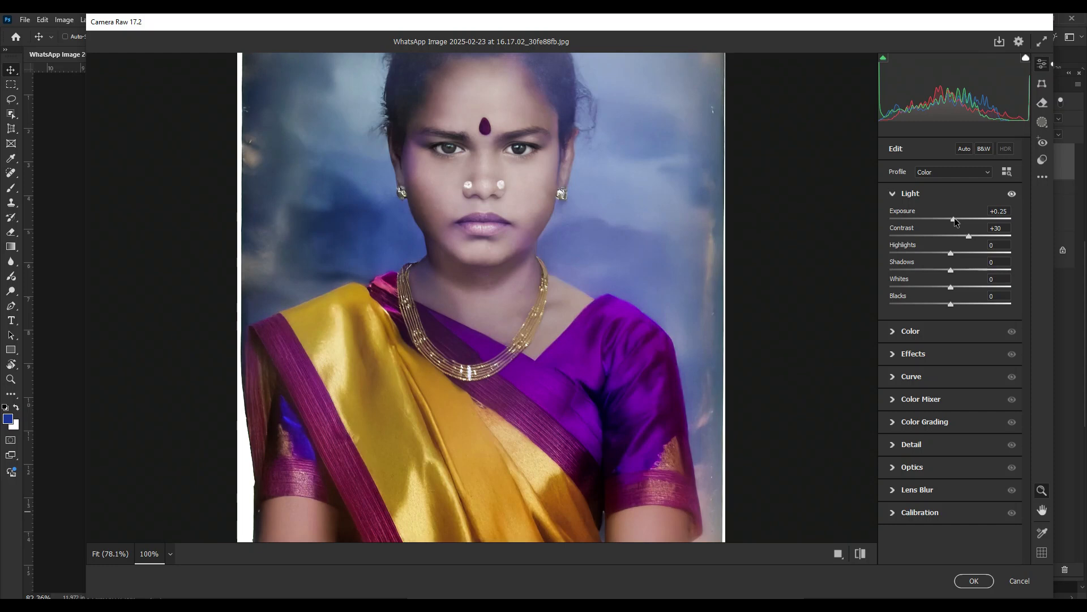
pyautogui.press('Return')
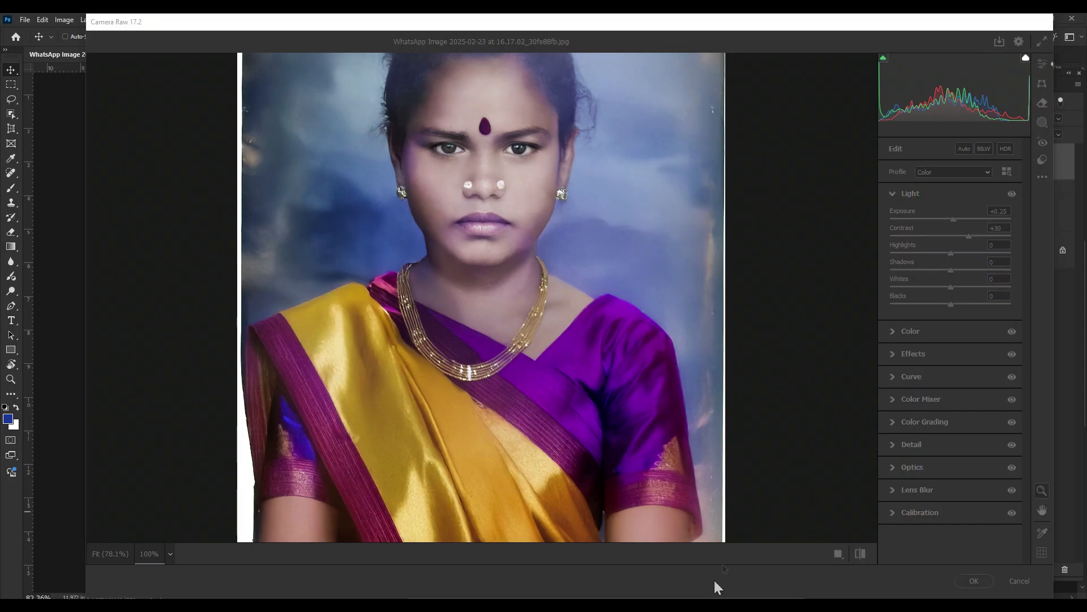
pyautogui.click(928, 315)
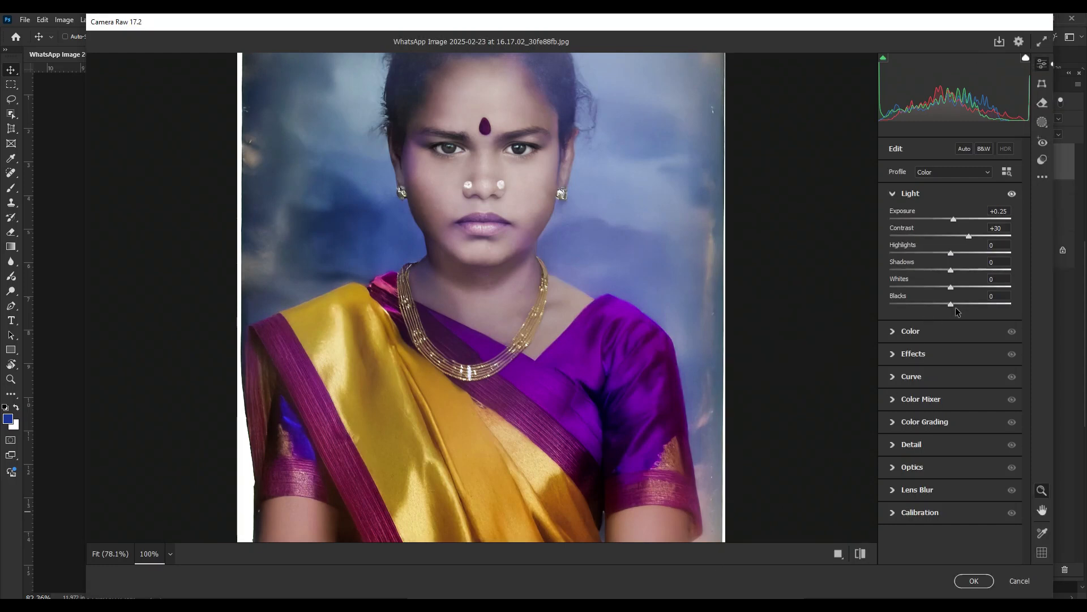
pyautogui.moveTo(951, 304); pyautogui.dragTo(969, 304)
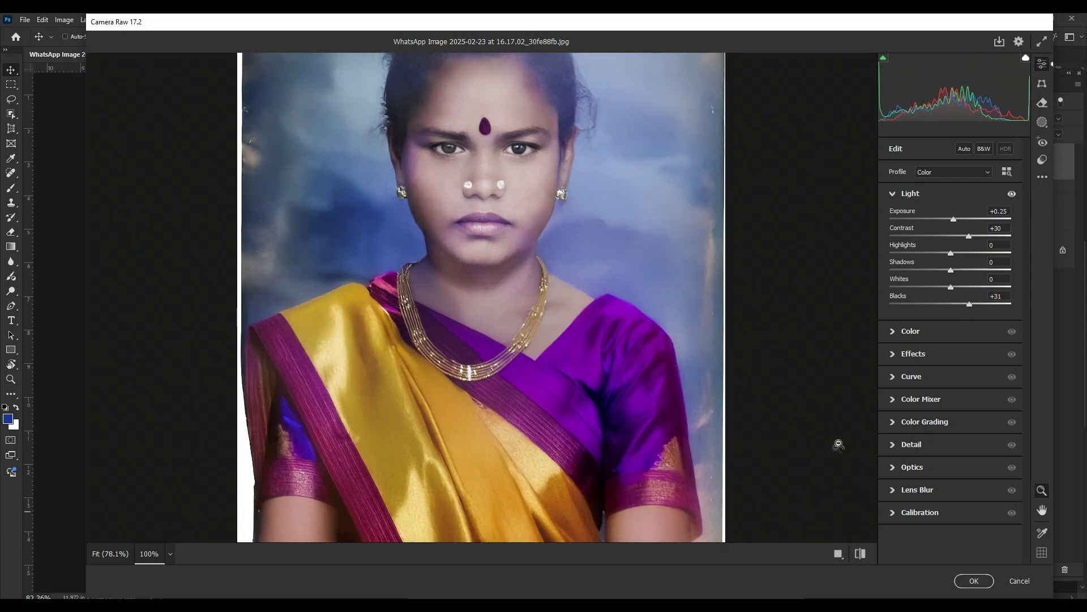
pyautogui.press('Return')
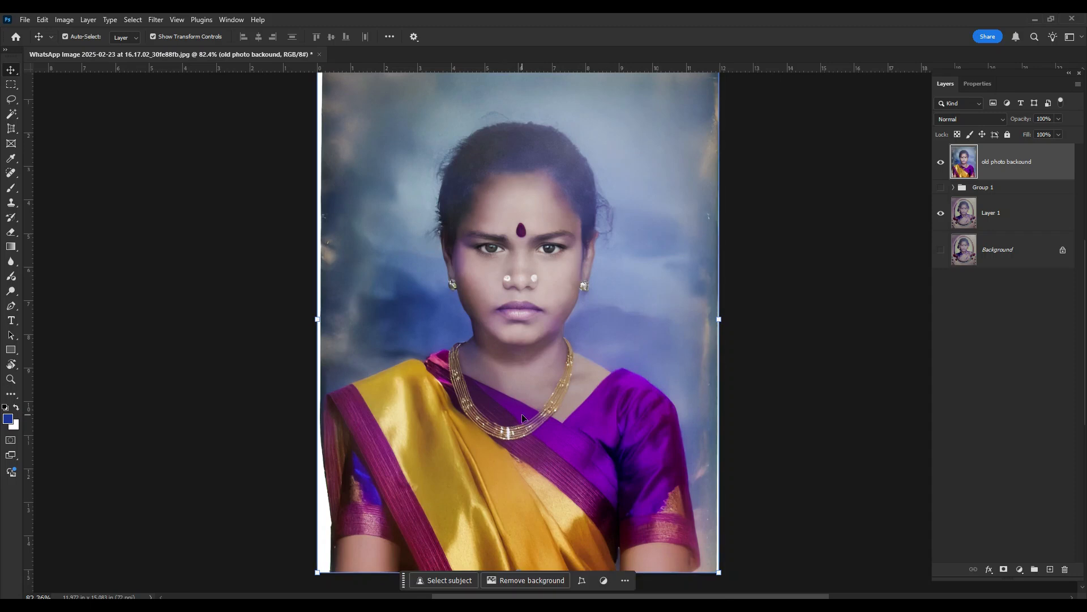
# - Apply the Photo Restoration neural filter with photo enhancement 50 and enhance face 60, output to a new layer
pyautogui.moveTo(519, 259); pyautogui.dragTo(566, 288)
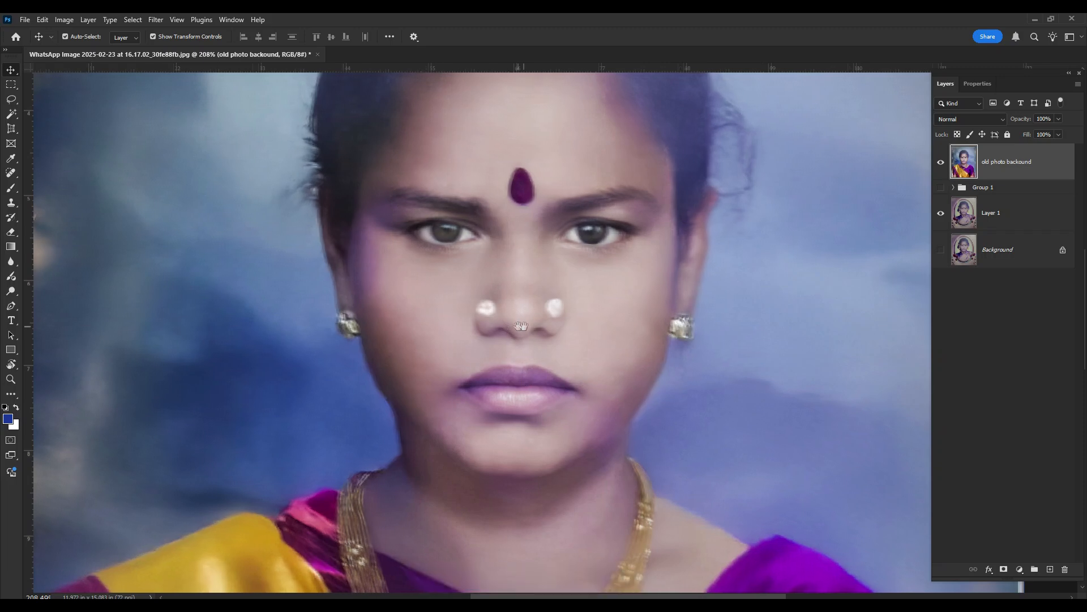
pyautogui.moveTo(517, 326); pyautogui.dragTo(496, 326)
pyautogui.click(155, 20)
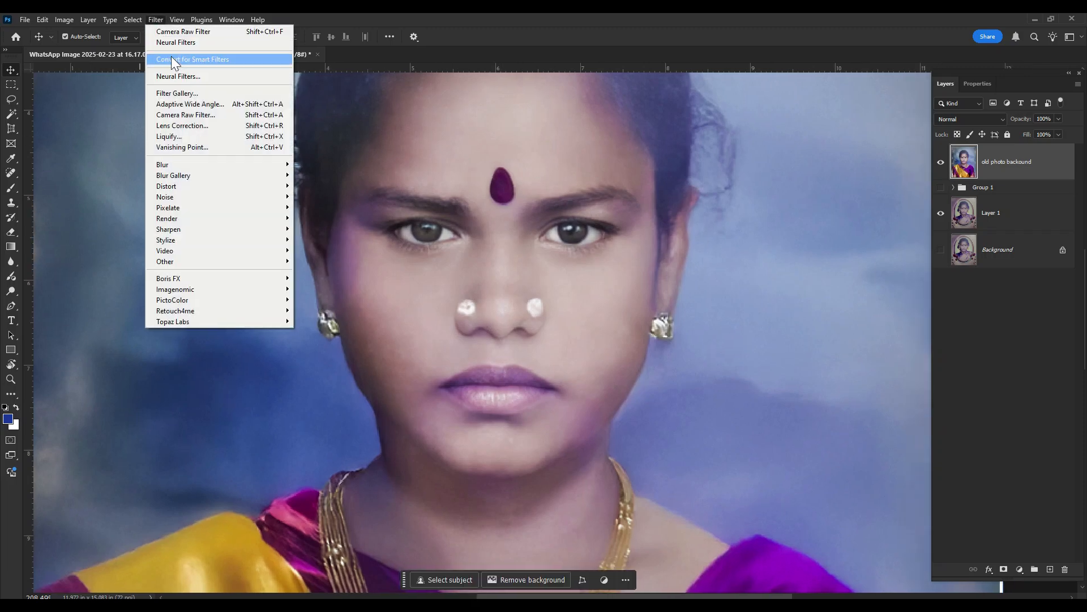
pyautogui.click(179, 74)
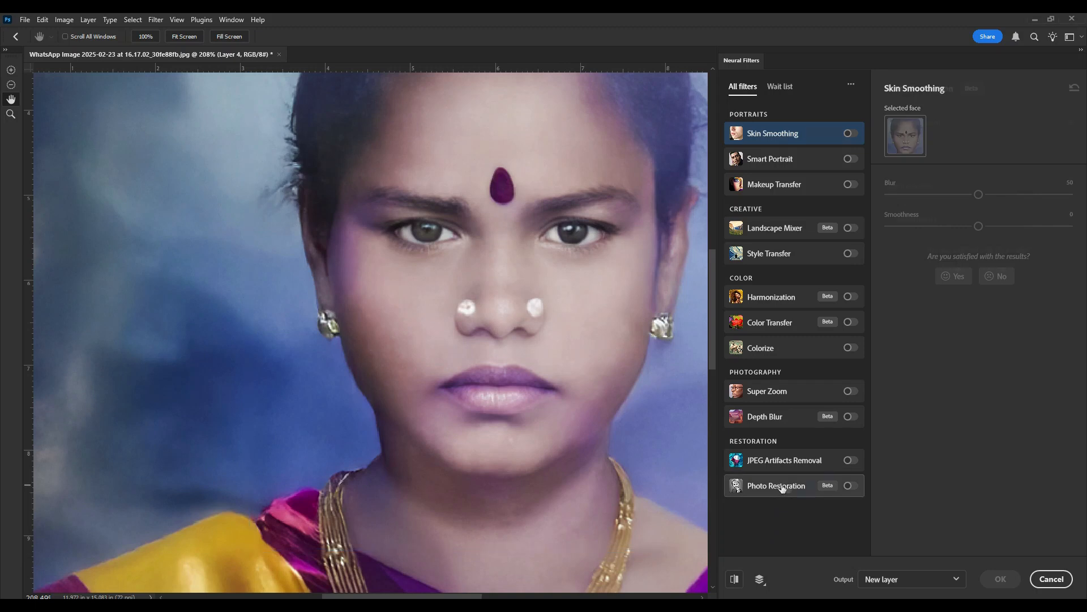
pyautogui.click(851, 485)
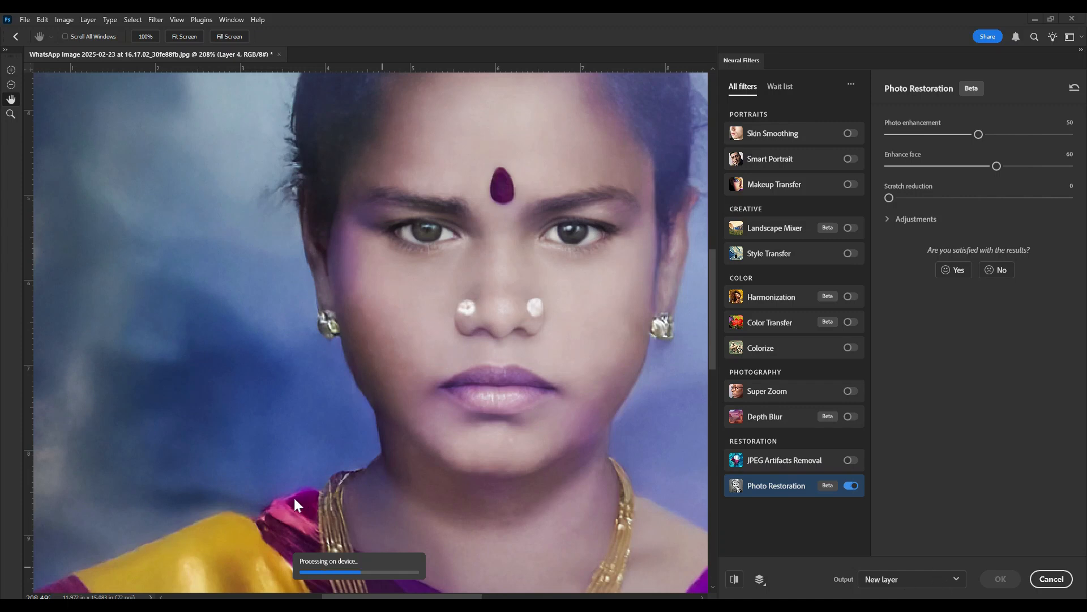
pyautogui.click(734, 580)
pyautogui.click(734, 579)
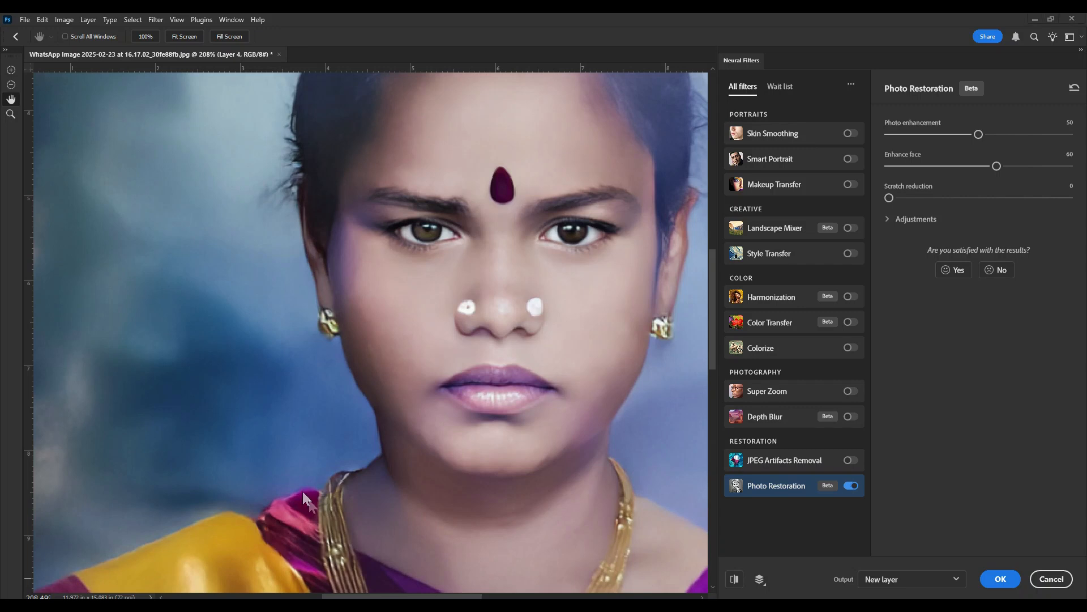
pyautogui.click(909, 580)
pyautogui.click(893, 536)
pyautogui.click(1001, 578)
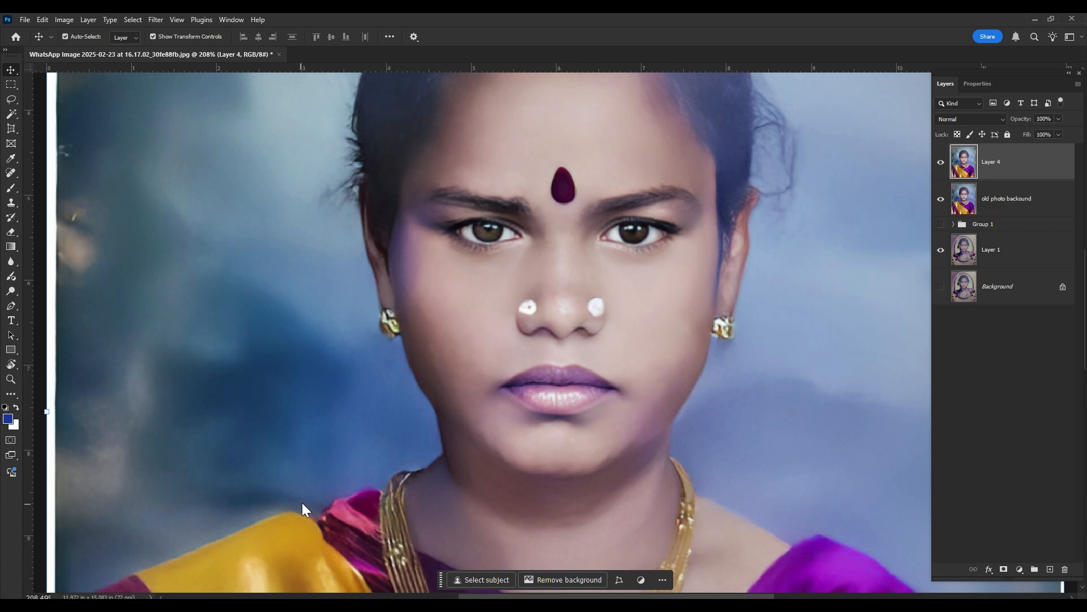
# - Toggle the restored layer's visibility to compare the whole portrait with and without the neural filter
pyautogui.moveTo(468, 388); pyautogui.dragTo(366, 362)
pyautogui.moveTo(558, 349); pyautogui.dragTo(582, 285)
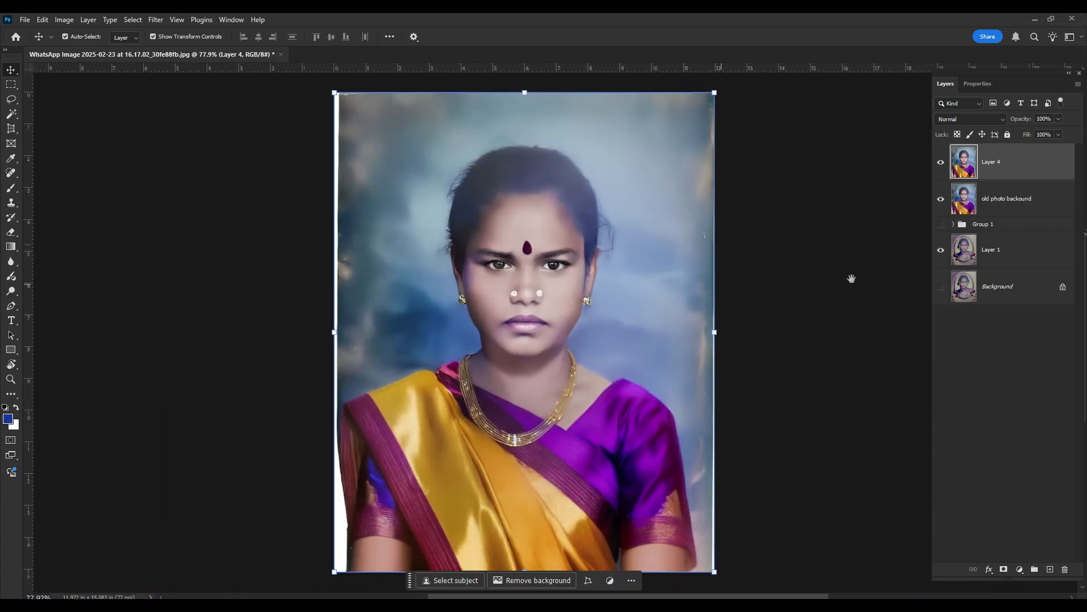
pyautogui.click(941, 165)
pyautogui.click(942, 165)
pyautogui.click(942, 165)
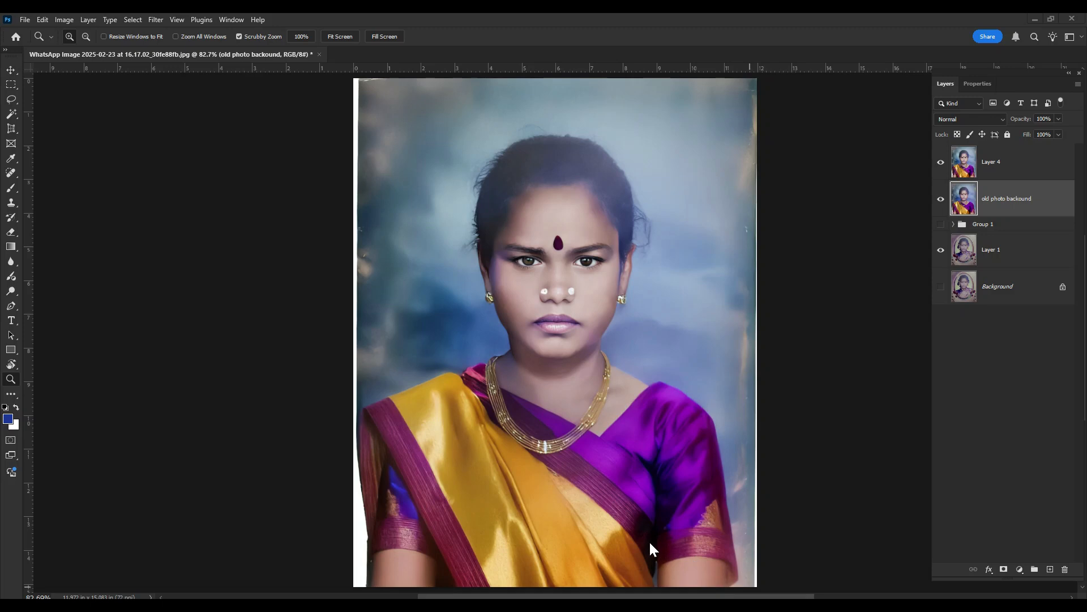
# - Compare the finished portrait with the original framed photo by hiding and reshowing the restored layer
pyautogui.scroll(-2, 631, 467)
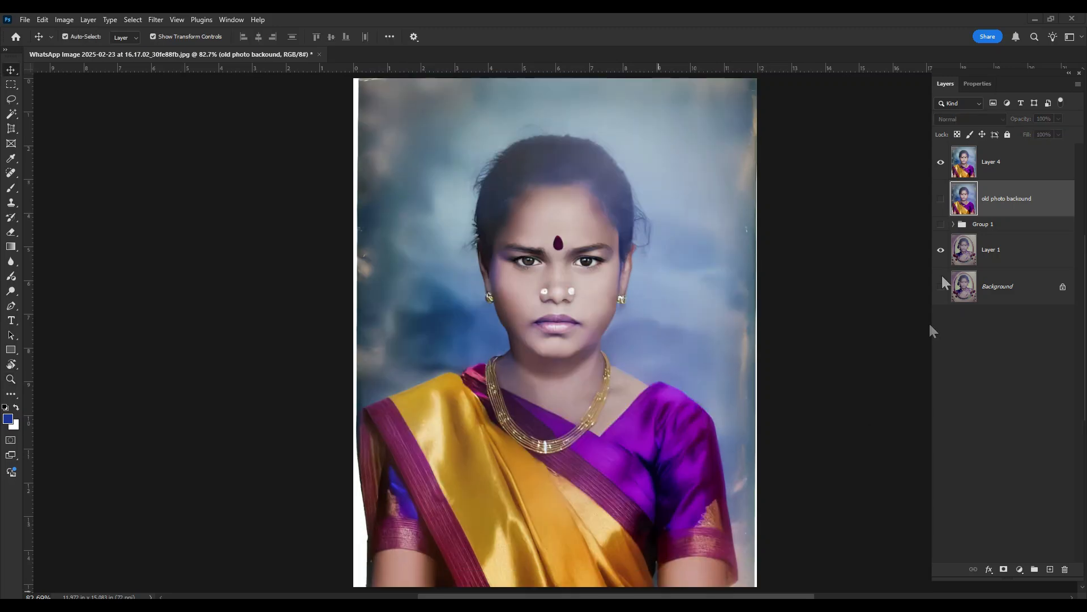
pyautogui.click(942, 163)
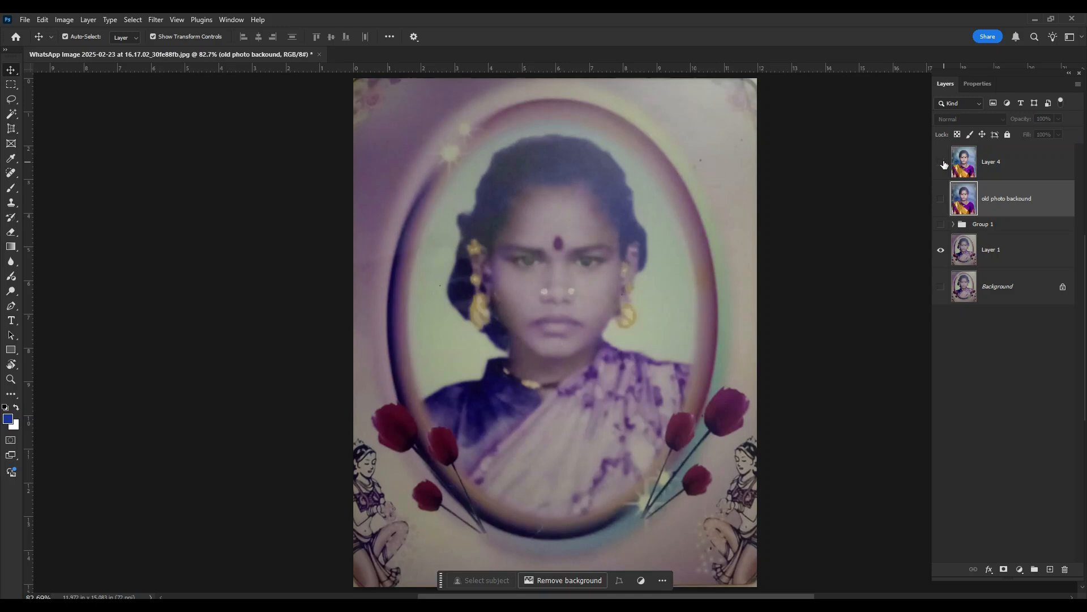
pyautogui.click(943, 164)
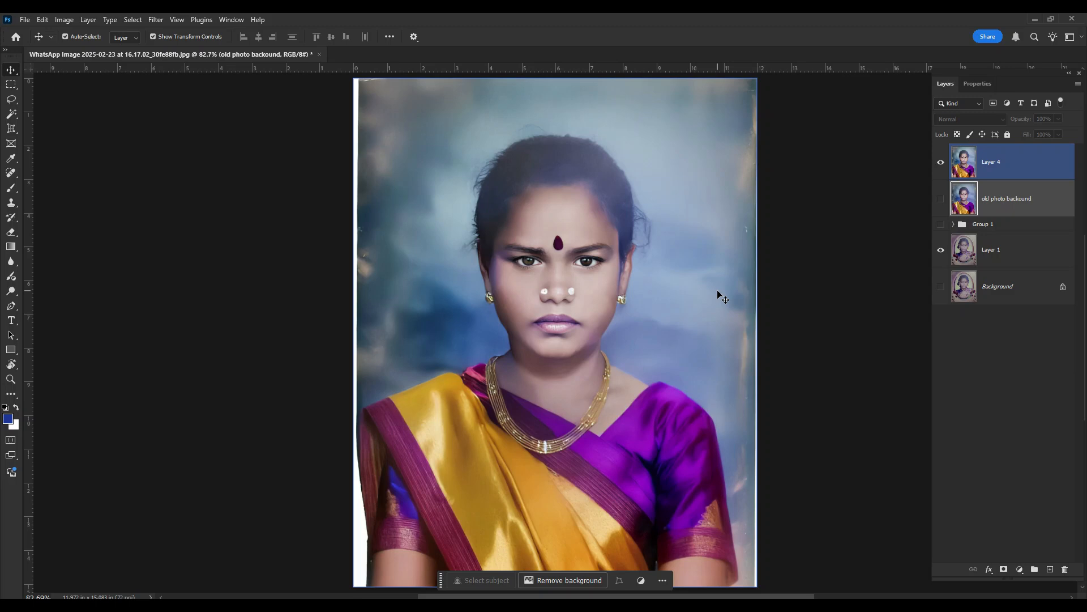
pyautogui.scroll(-2, 713, 306)
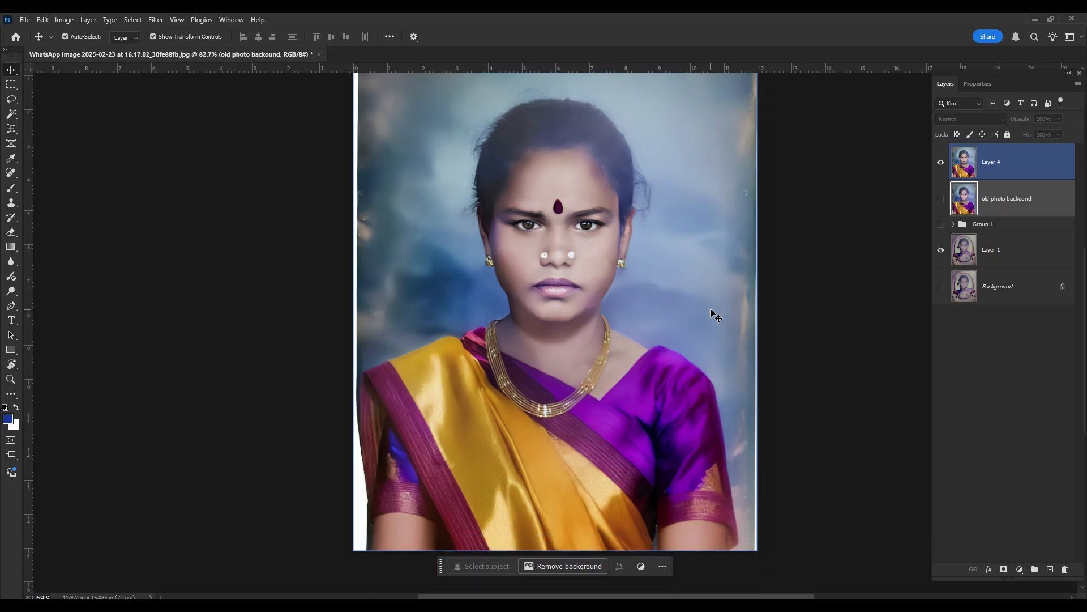